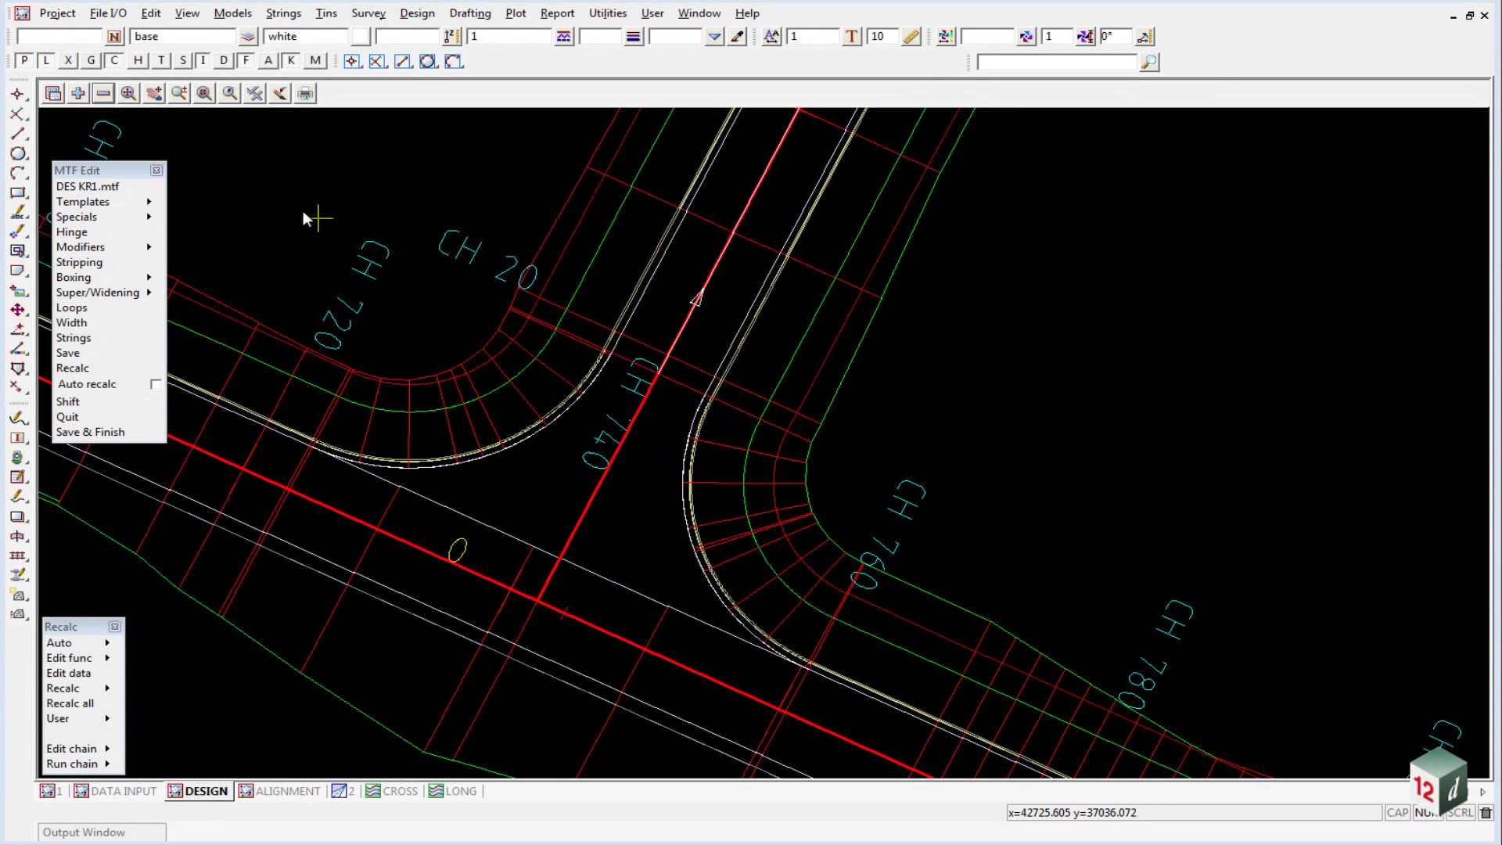
Remove ALIGNMENT, KERB RETURN and the four survey models from the DESIGN view.
{"action": "left_click", "coordinate": [102, 93]}
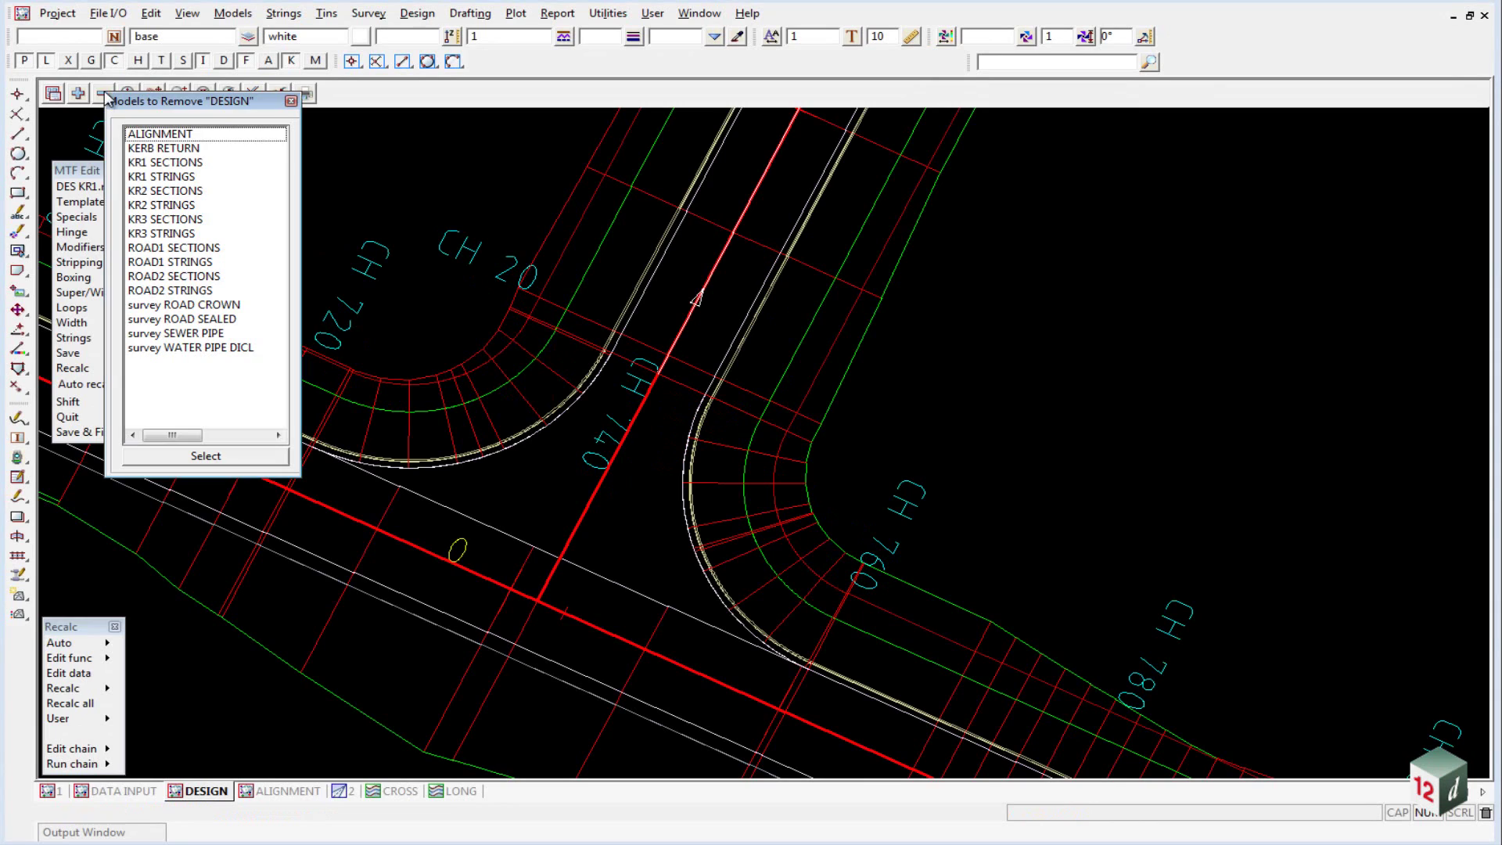
{"action": "left_click", "coordinate": [183, 140]}
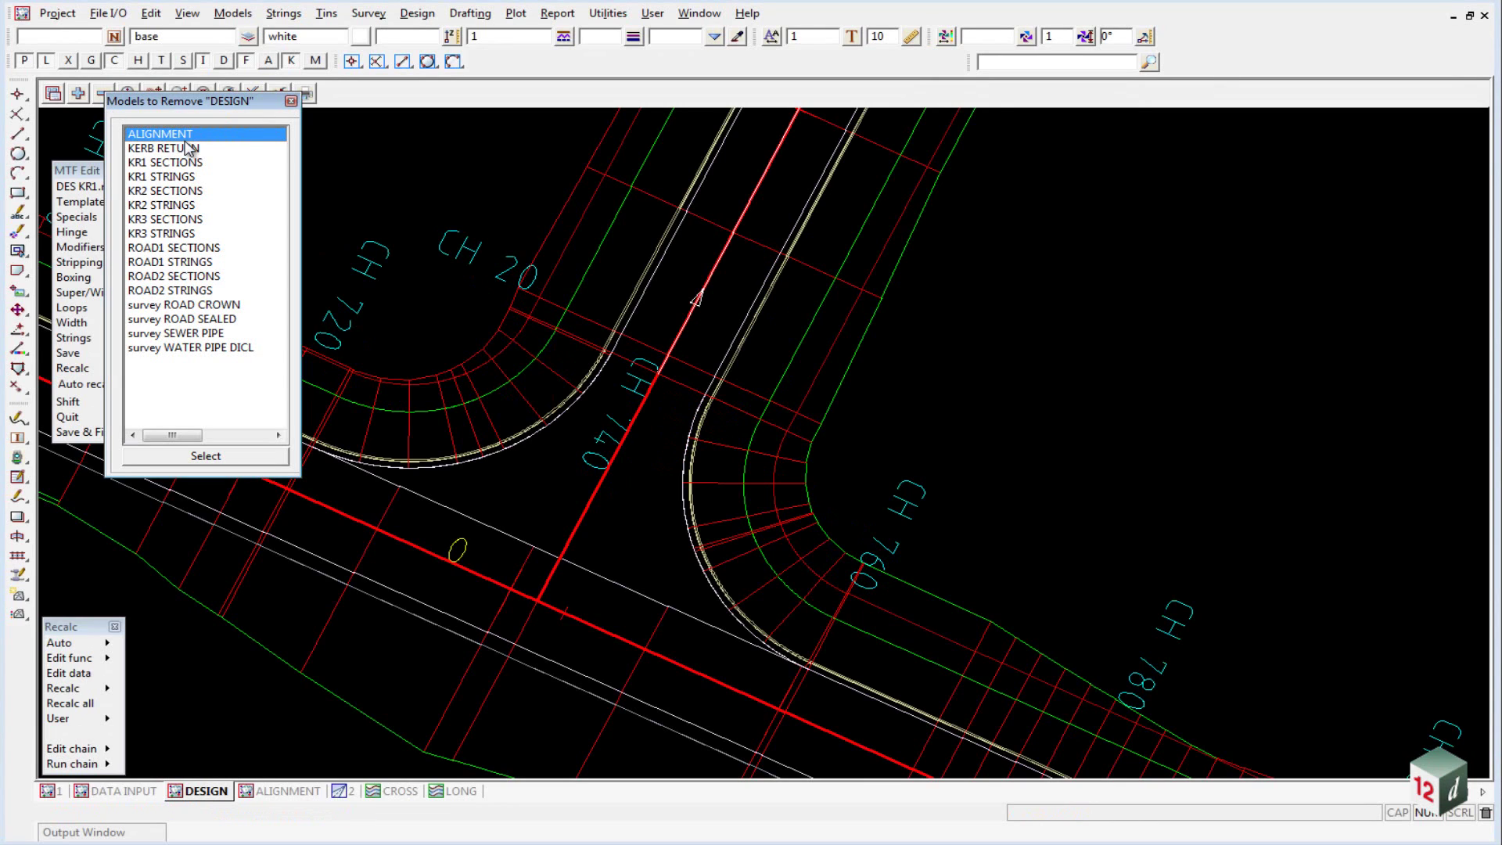
{"action": "left_click", "coordinate": [186, 148]}
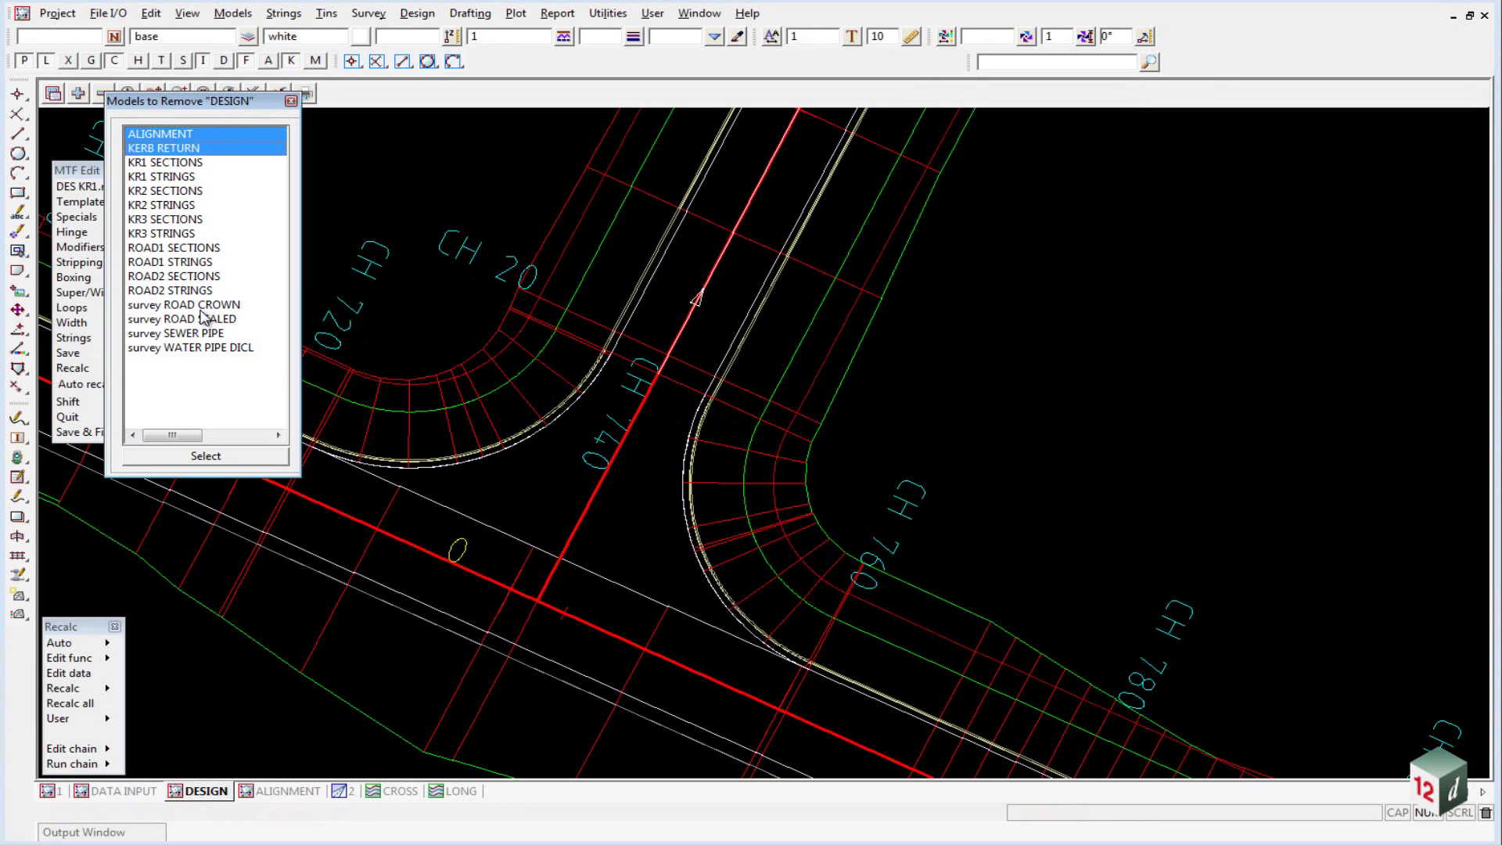
{"action": "left_click_drag", "start_coordinate": [201, 310], "coordinate": [205, 354]}
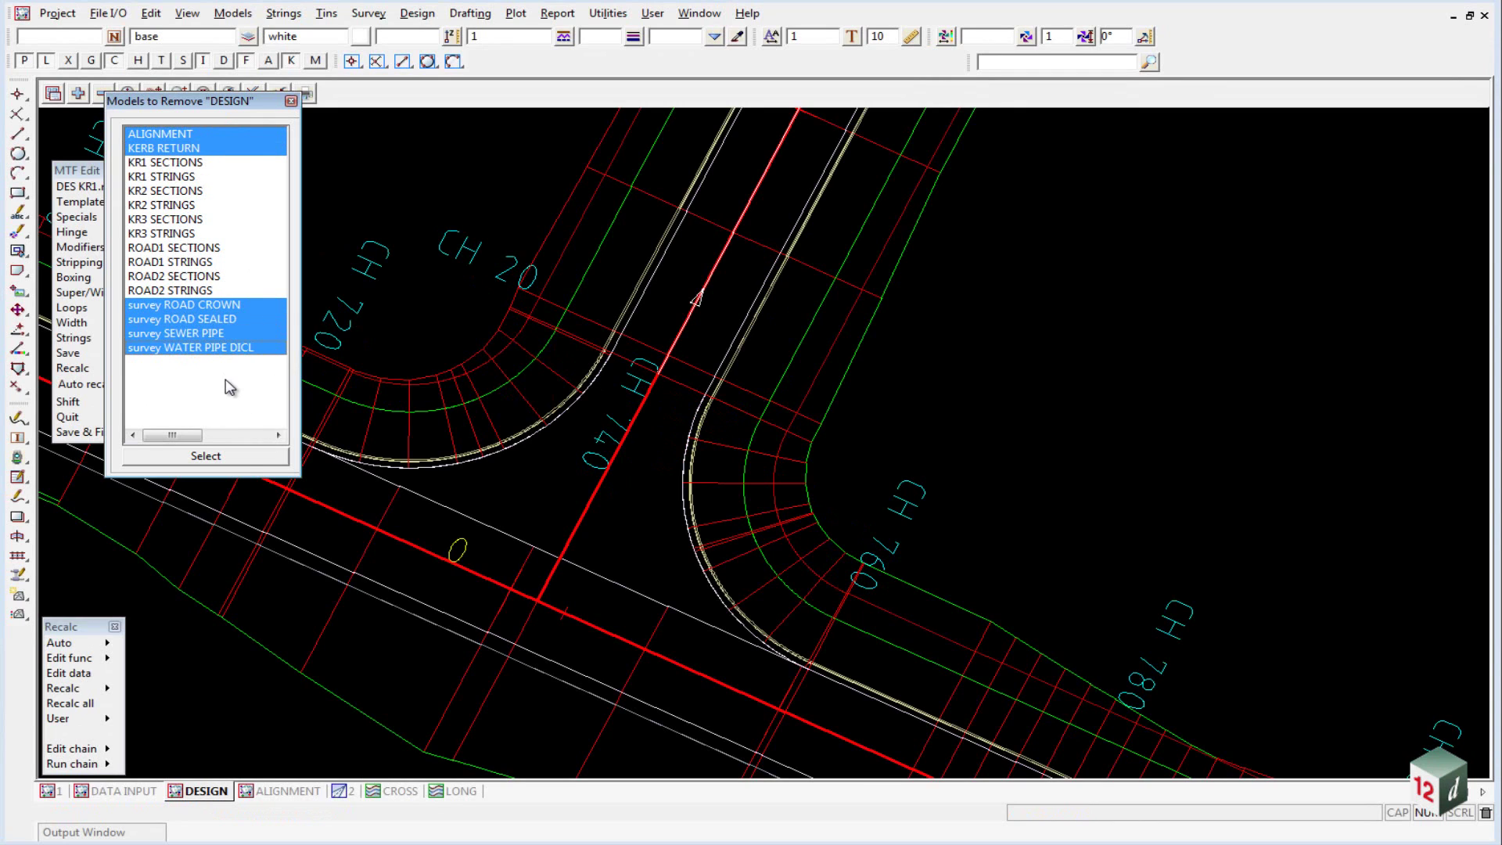
{"action": "left_click", "coordinate": [205, 456]}
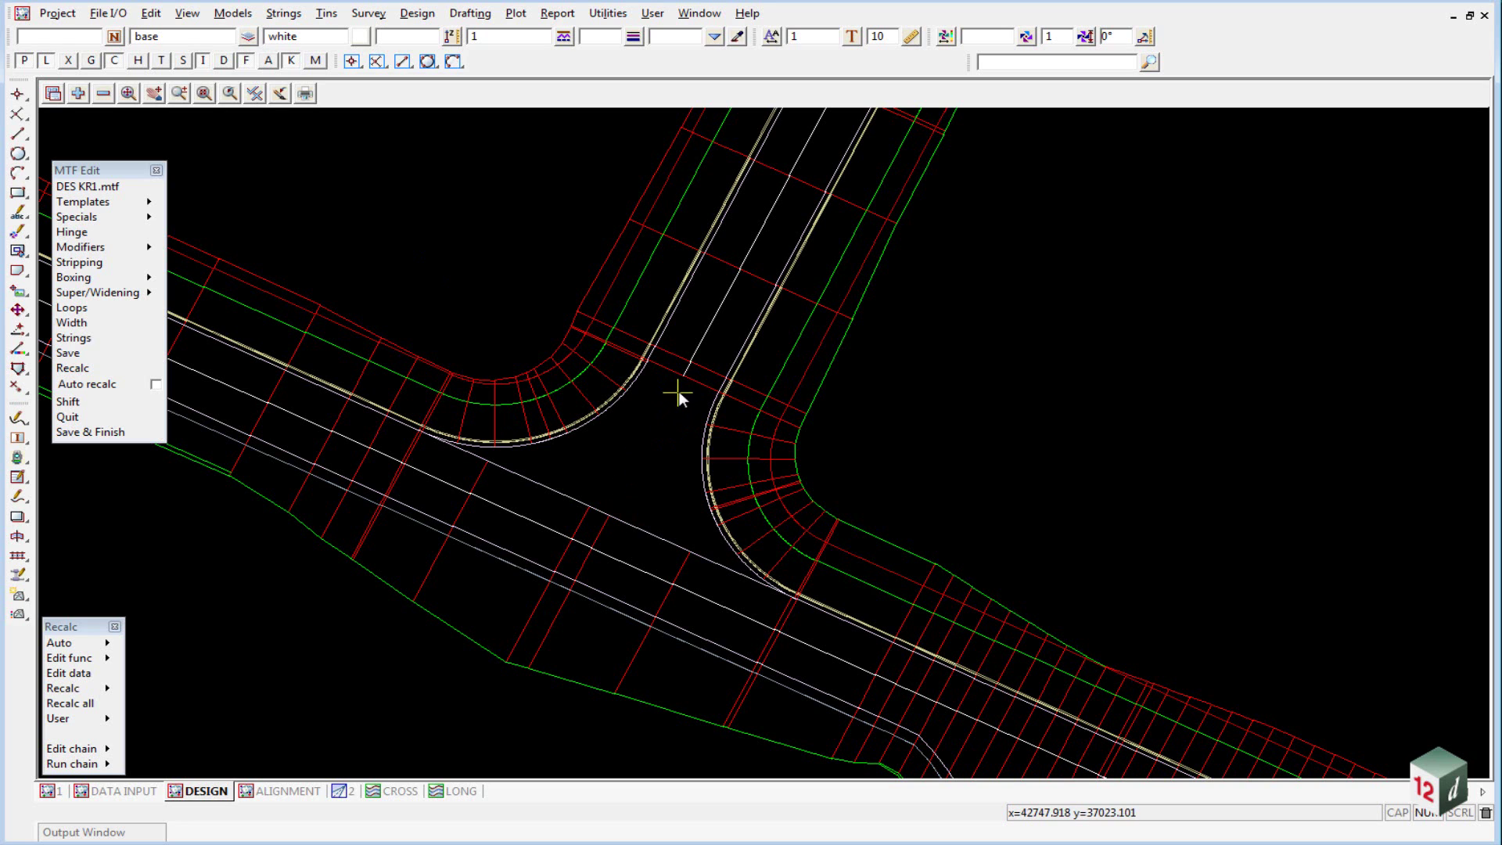
Zoom between the T-intersection and the cul-de-sac bulb to review the road design.
{"action": "scroll", "coordinate": [503, 528], "scroll_direction": "down", "scroll_amount": 5}
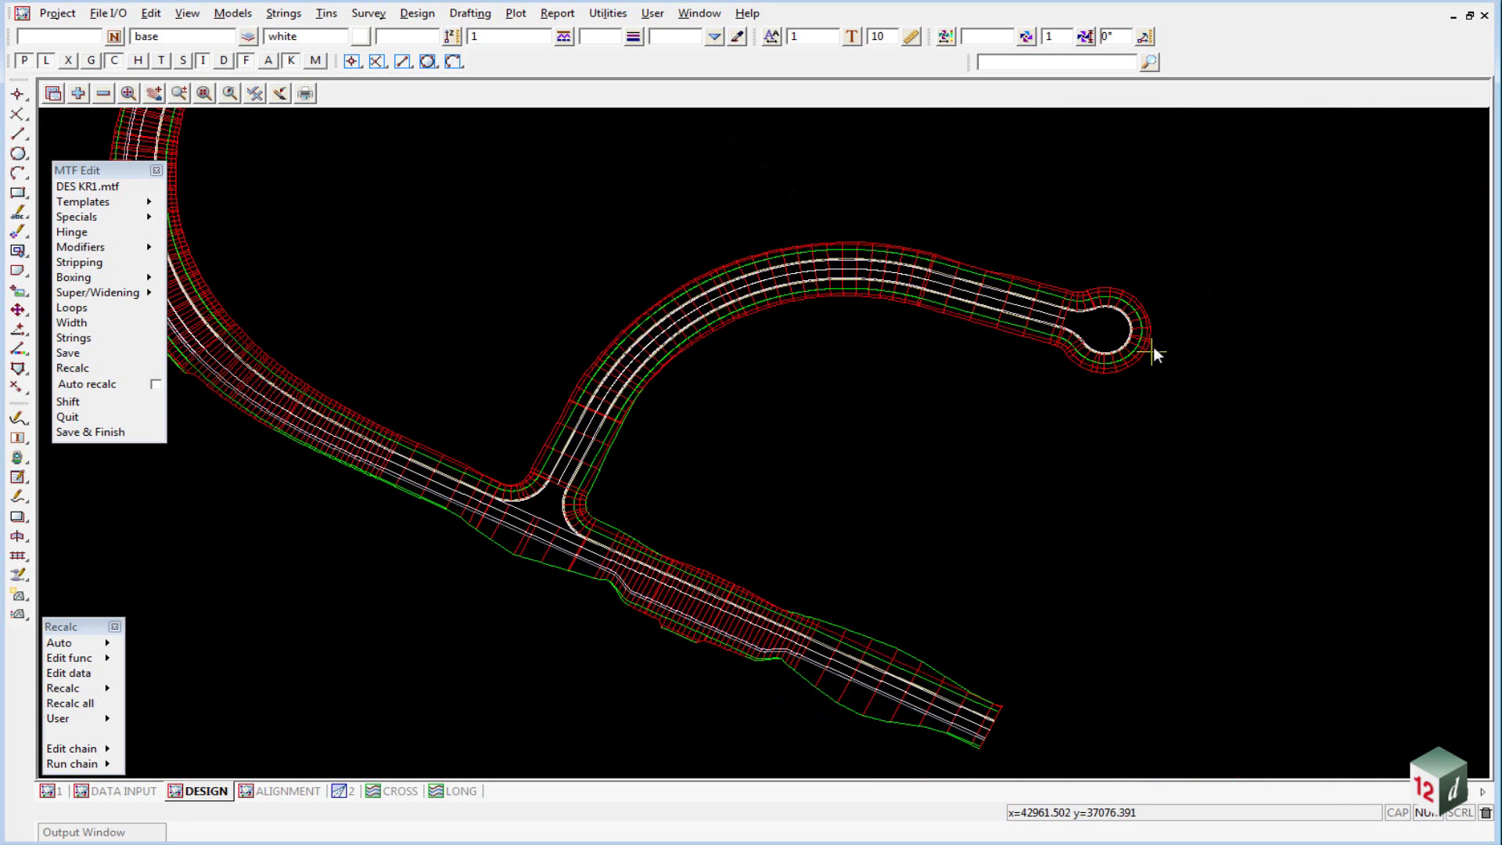
{"action": "scroll", "coordinate": [1048, 295], "scroll_direction": "up", "scroll_amount": 4}
{"action": "scroll", "coordinate": [1294, 335], "scroll_direction": "down", "scroll_amount": 5}
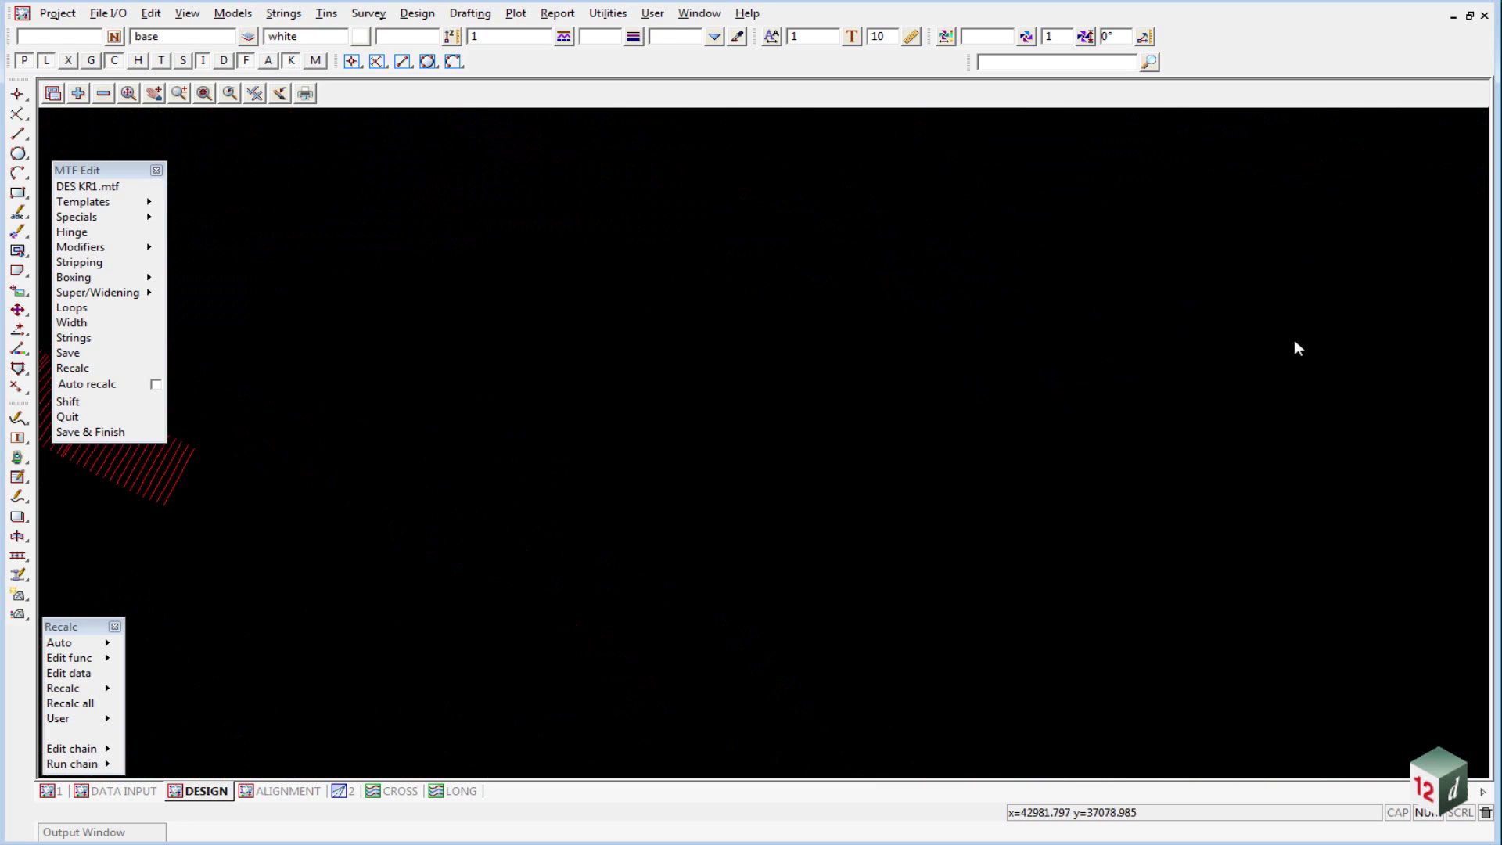
{"action": "scroll", "coordinate": [673, 486], "scroll_direction": "up", "scroll_amount": 5}
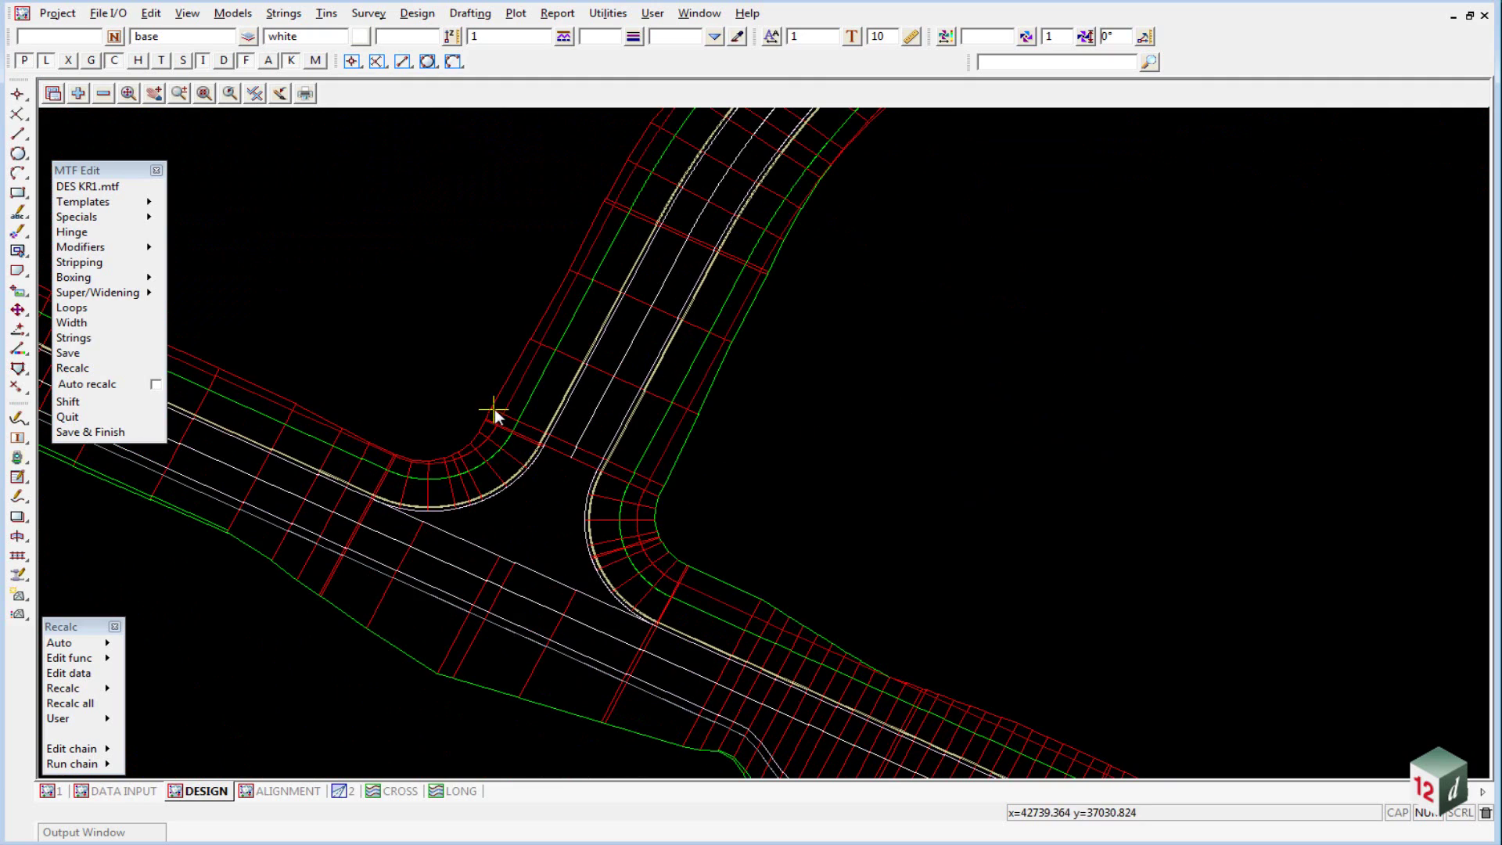
{"action": "scroll", "coordinate": [425, 487], "scroll_direction": "down", "scroll_amount": 5}
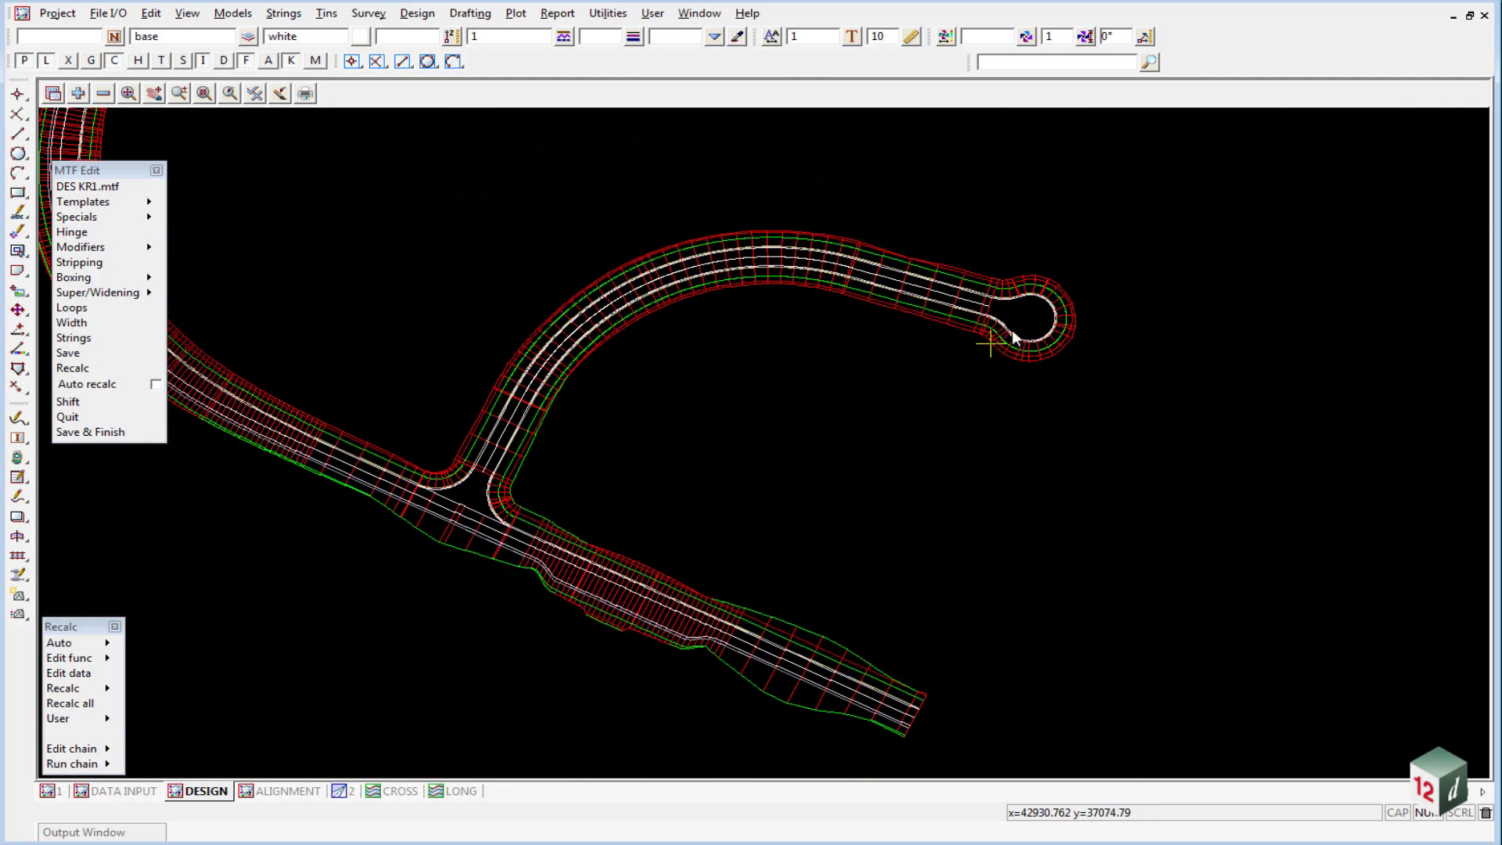
{"action": "scroll", "coordinate": [1009, 321], "scroll_direction": "up", "scroll_amount": 5}
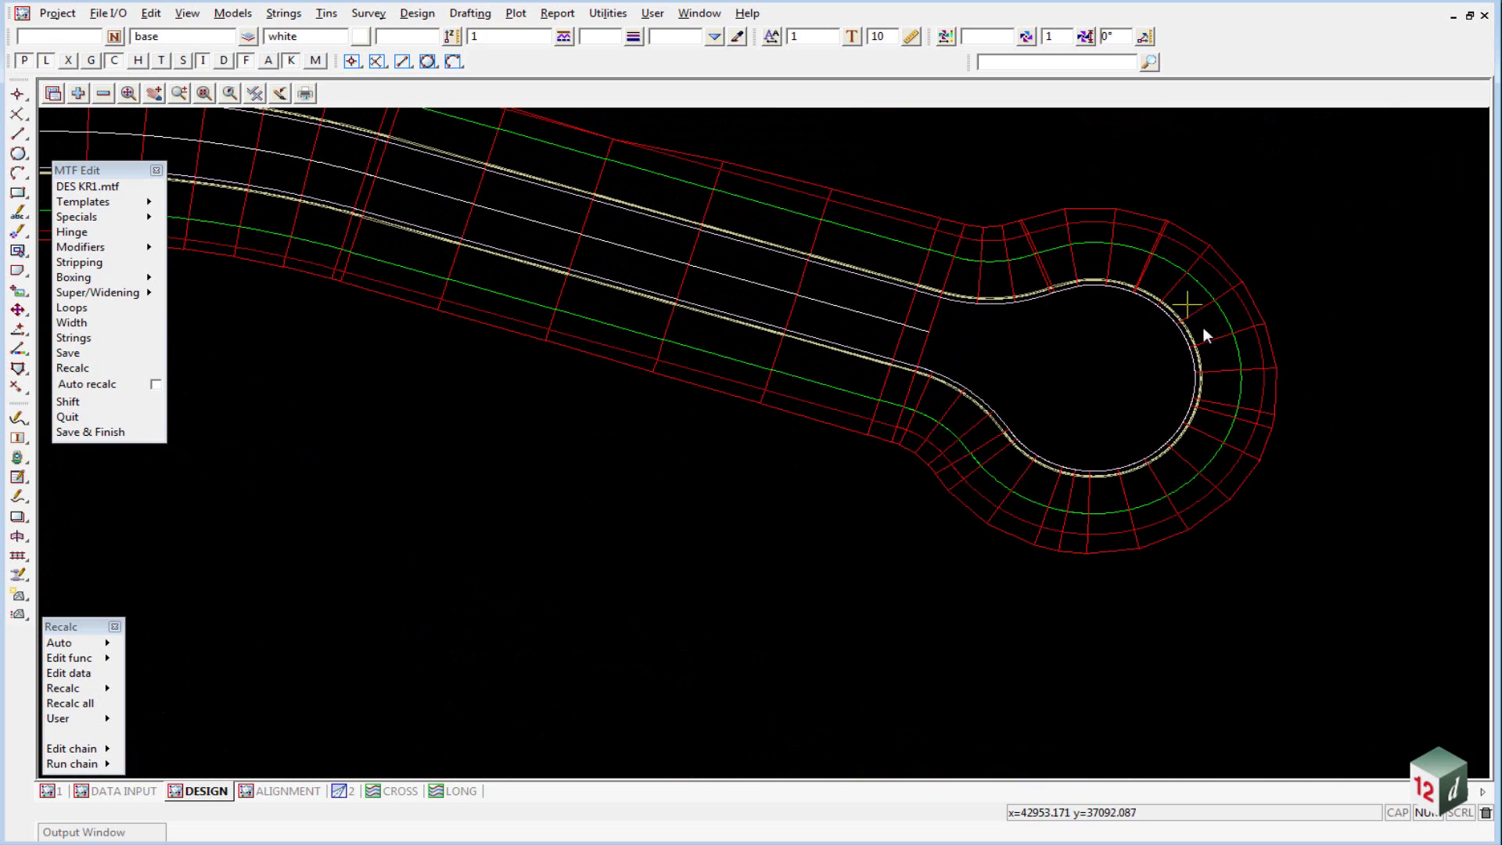
{"action": "scroll", "coordinate": [1004, 391], "scroll_direction": "down", "scroll_amount": 5}
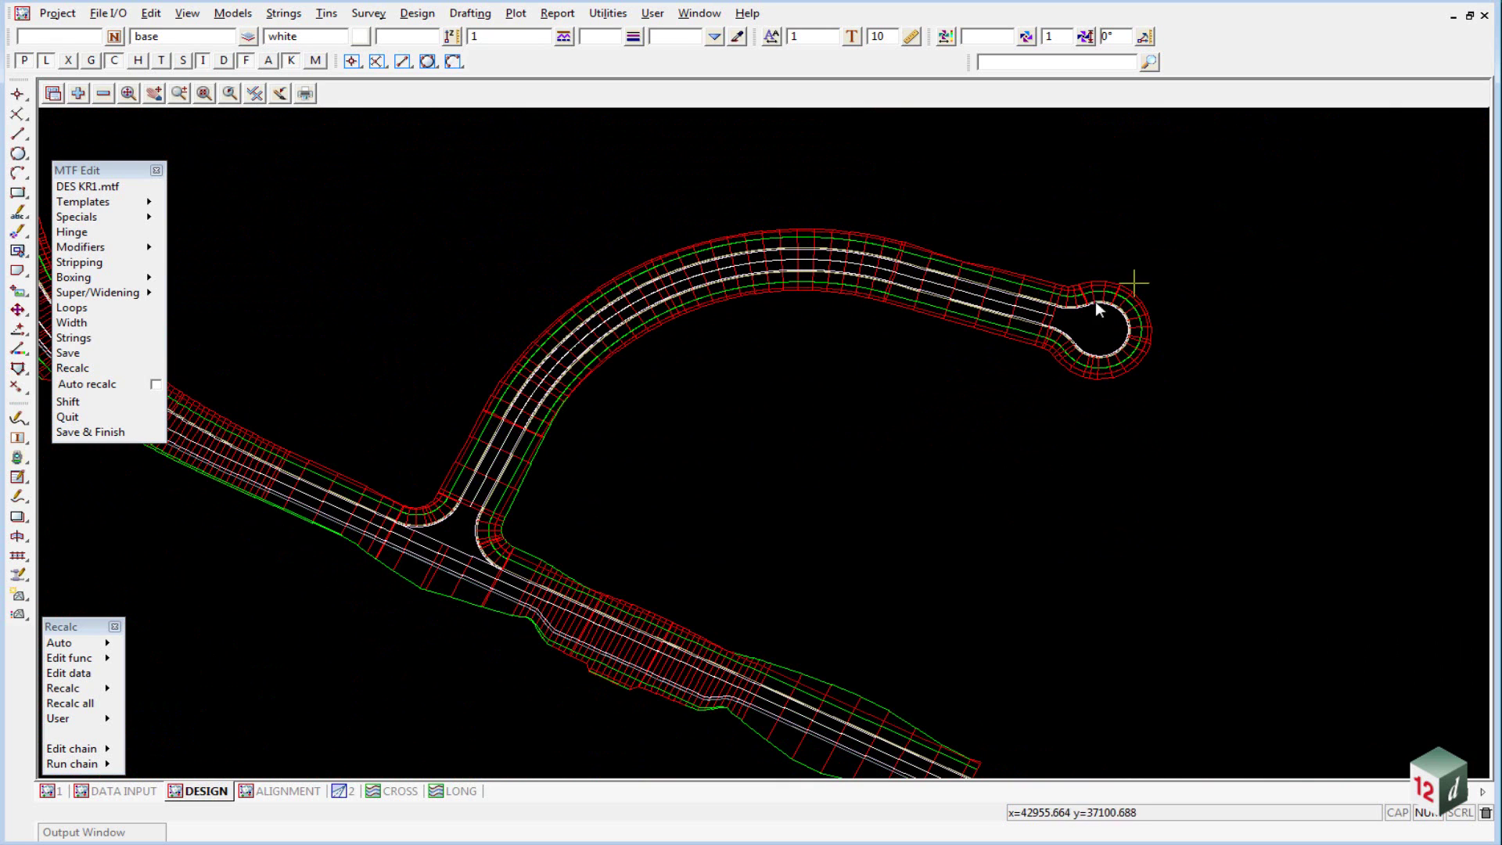
{"action": "scroll", "coordinate": [477, 542], "scroll_direction": "up", "scroll_amount": 3}
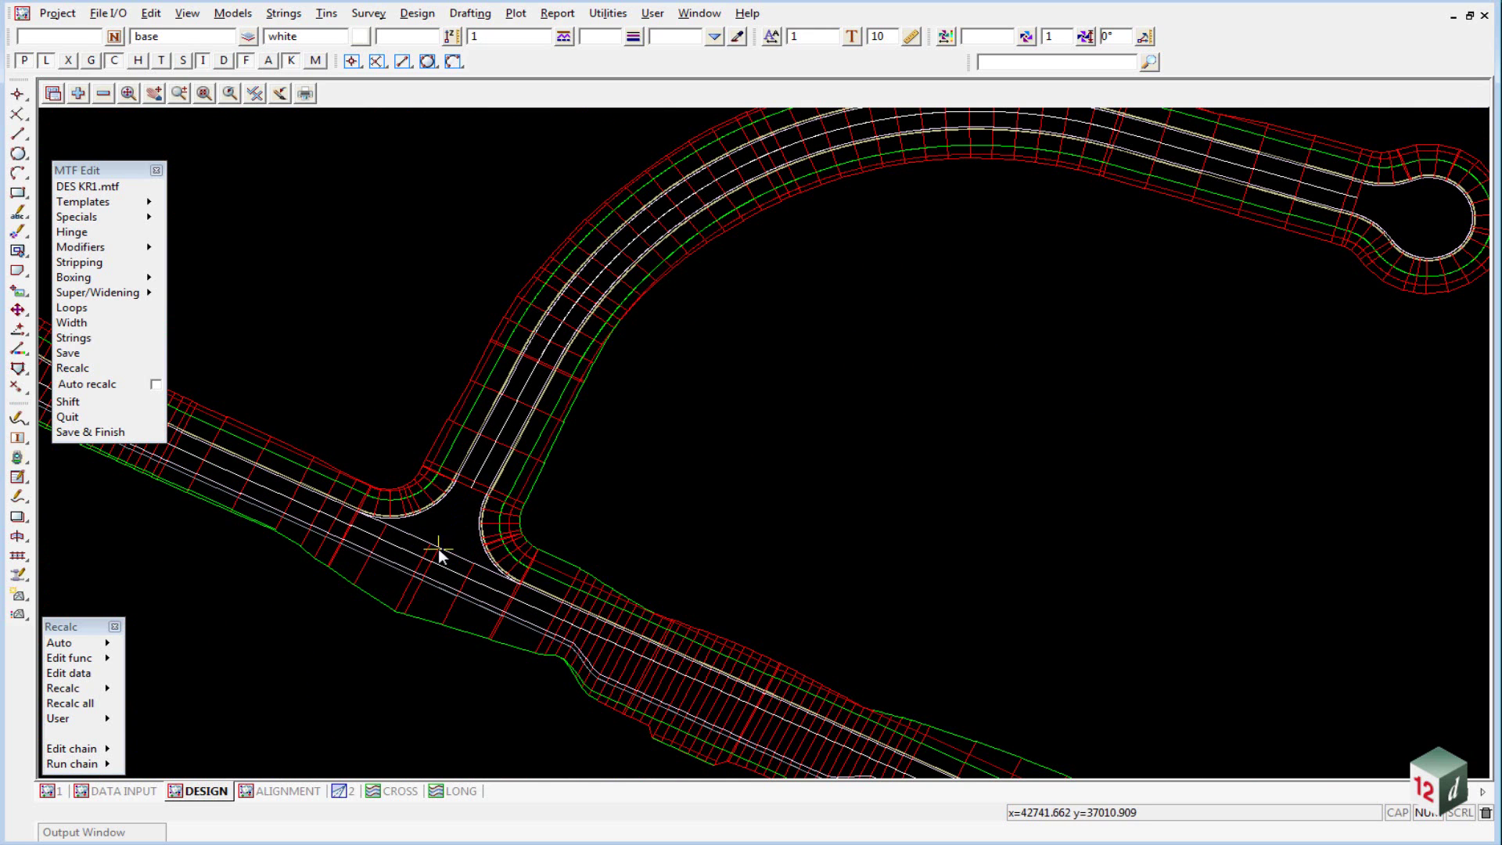
{"action": "scroll", "coordinate": [451, 548], "scroll_direction": "up", "scroll_amount": 2}
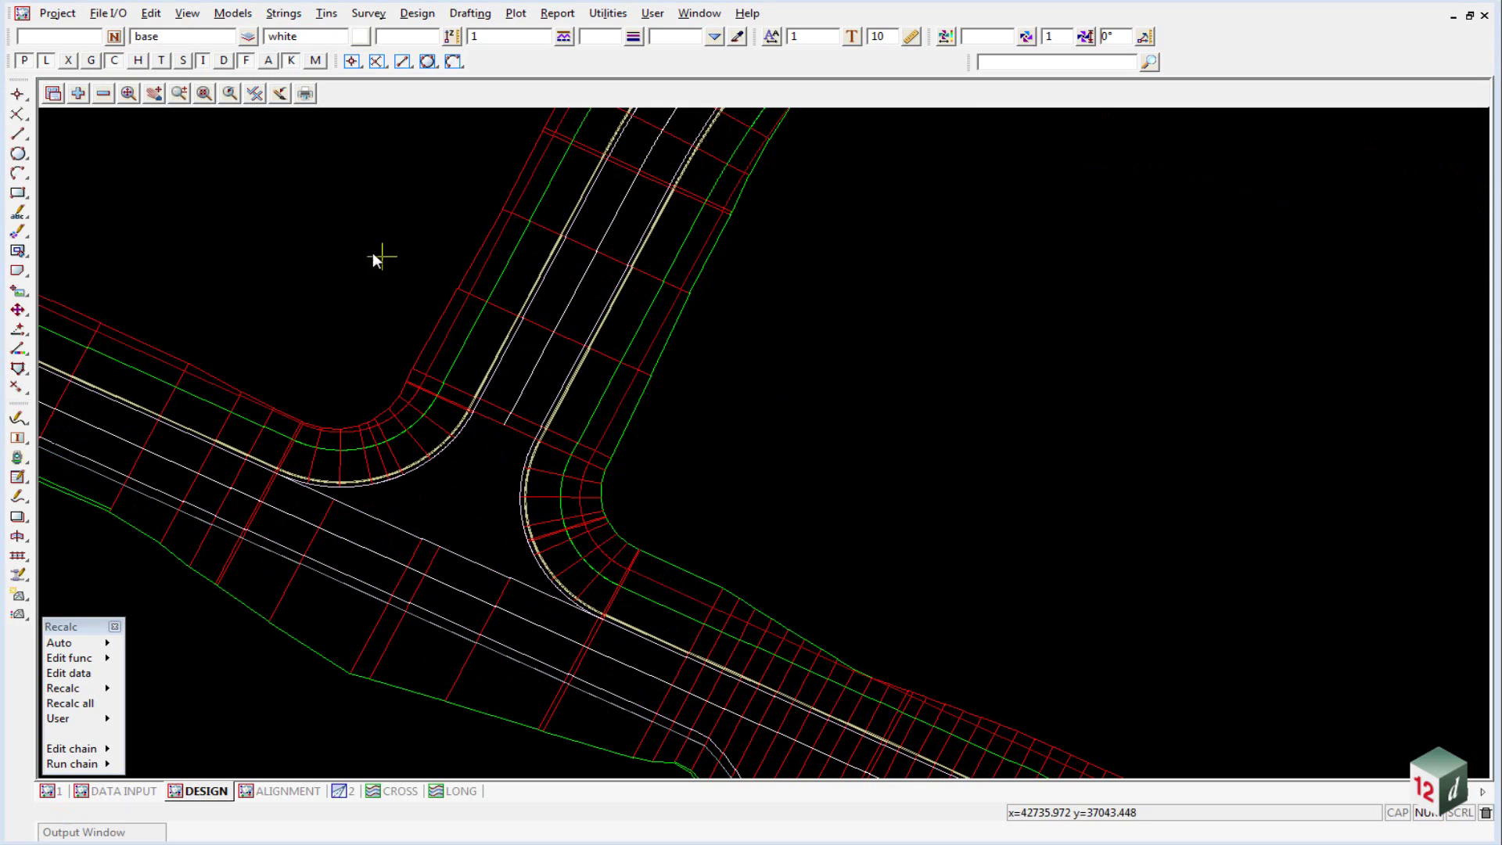
Pick the ROAD2 road for MTF editing and show its Left side template modifiers.
{"action": "left_click", "coordinate": [86, 689]}
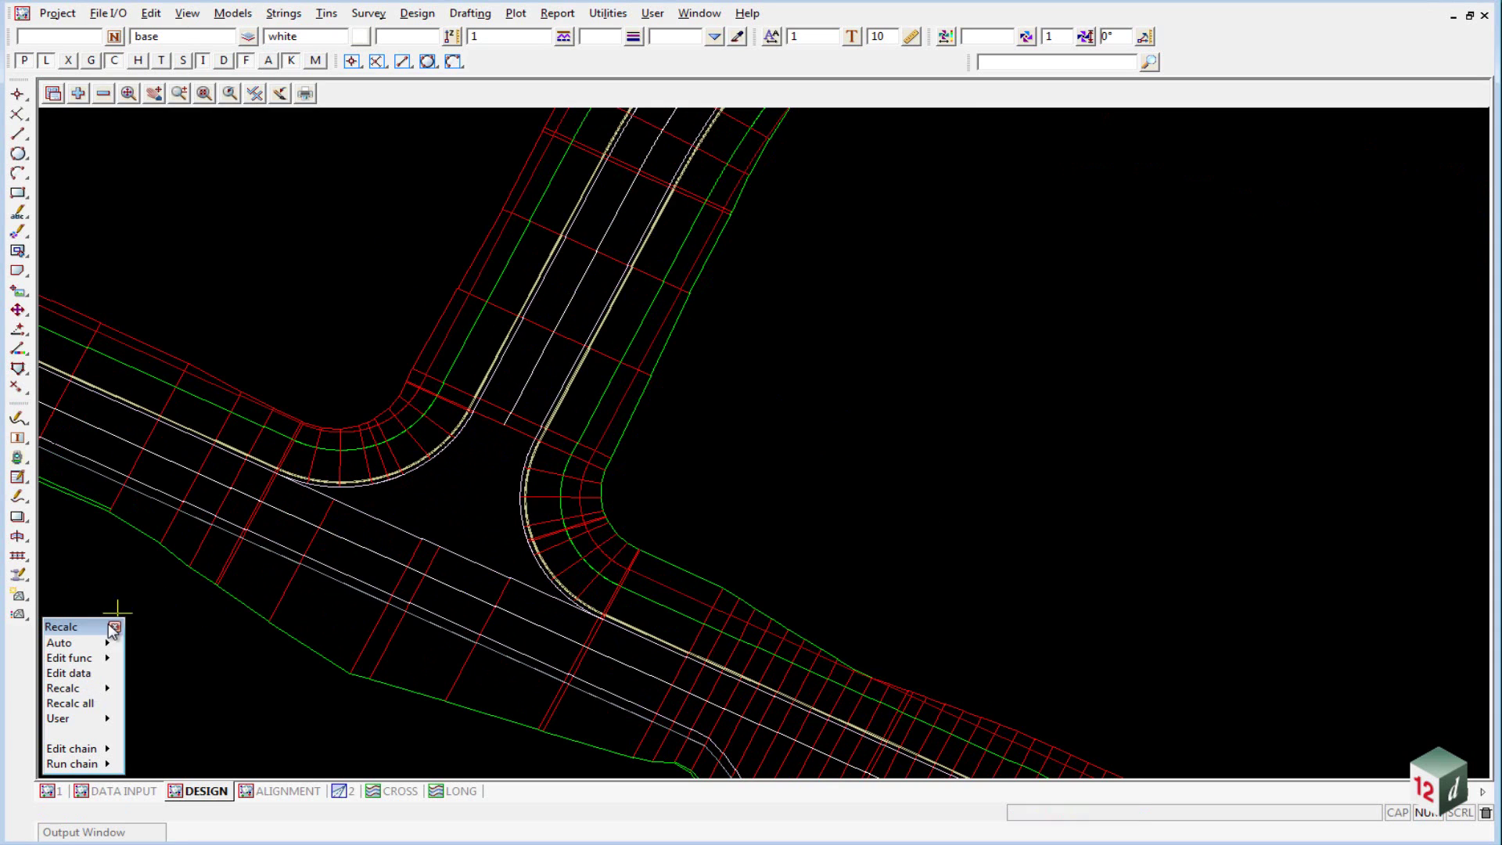
{"action": "left_click", "coordinate": [609, 258]}
{"action": "left_click", "coordinate": [593, 269]}
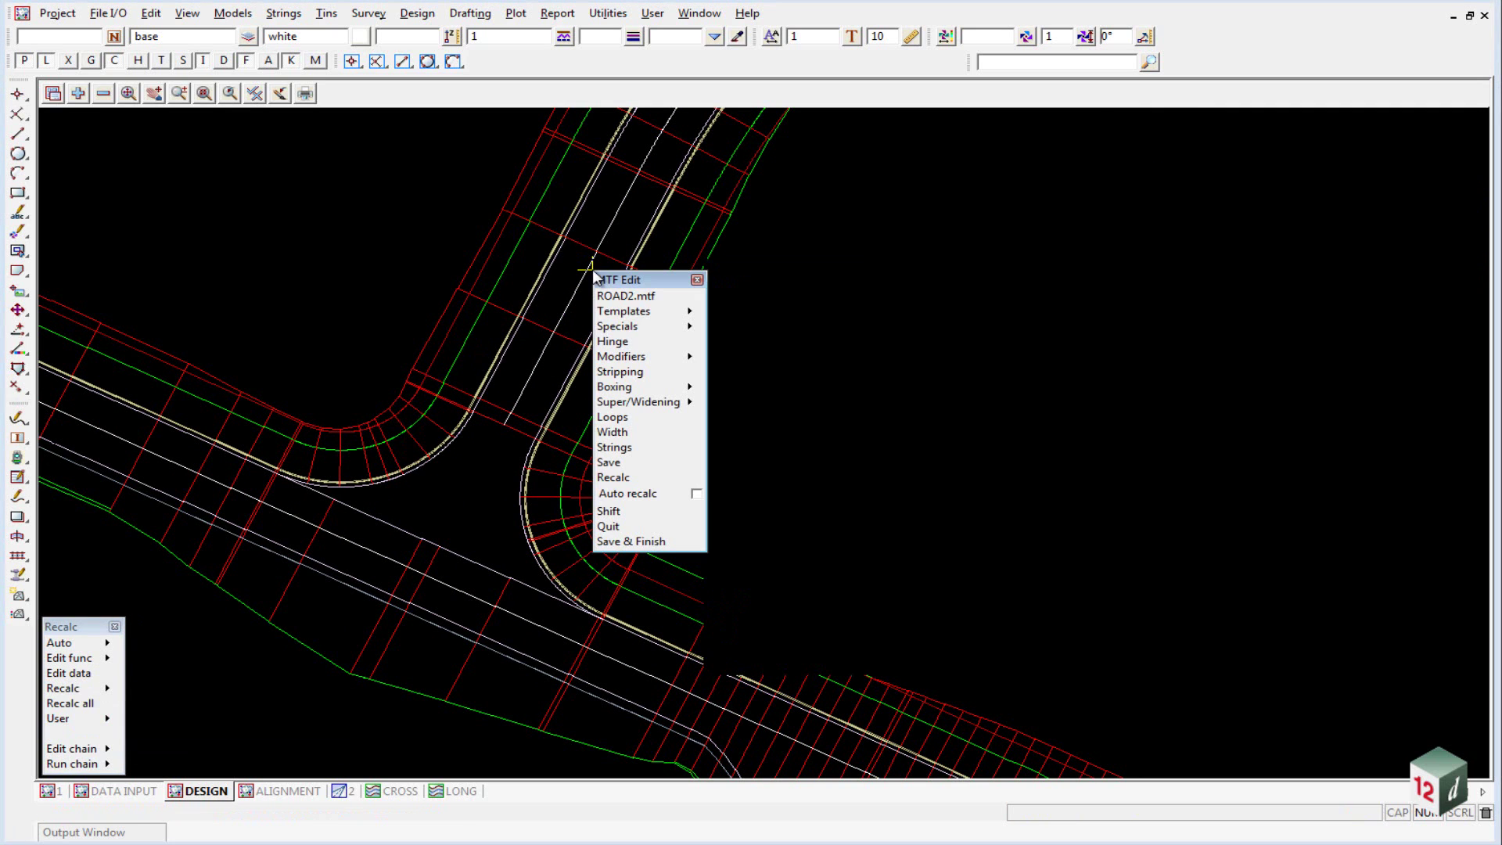
{"action": "left_click_drag", "start_coordinate": [654, 274], "coordinate": [62, 126]}
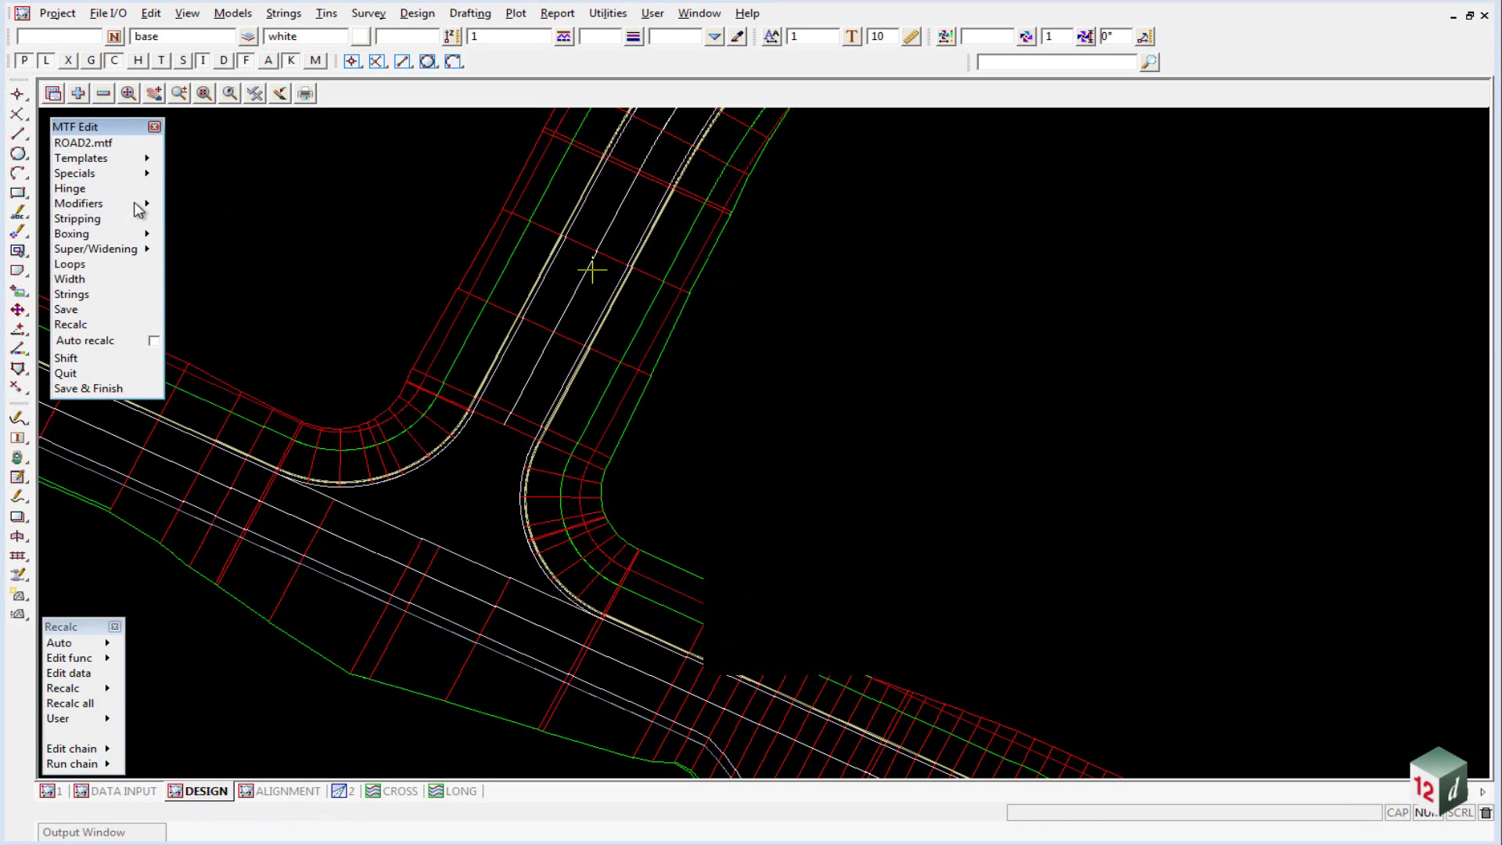
{"action": "left_click", "coordinate": [101, 204]}
{"action": "left_click", "coordinate": [186, 240]}
{"action": "left_click", "coordinate": [185, 223]}
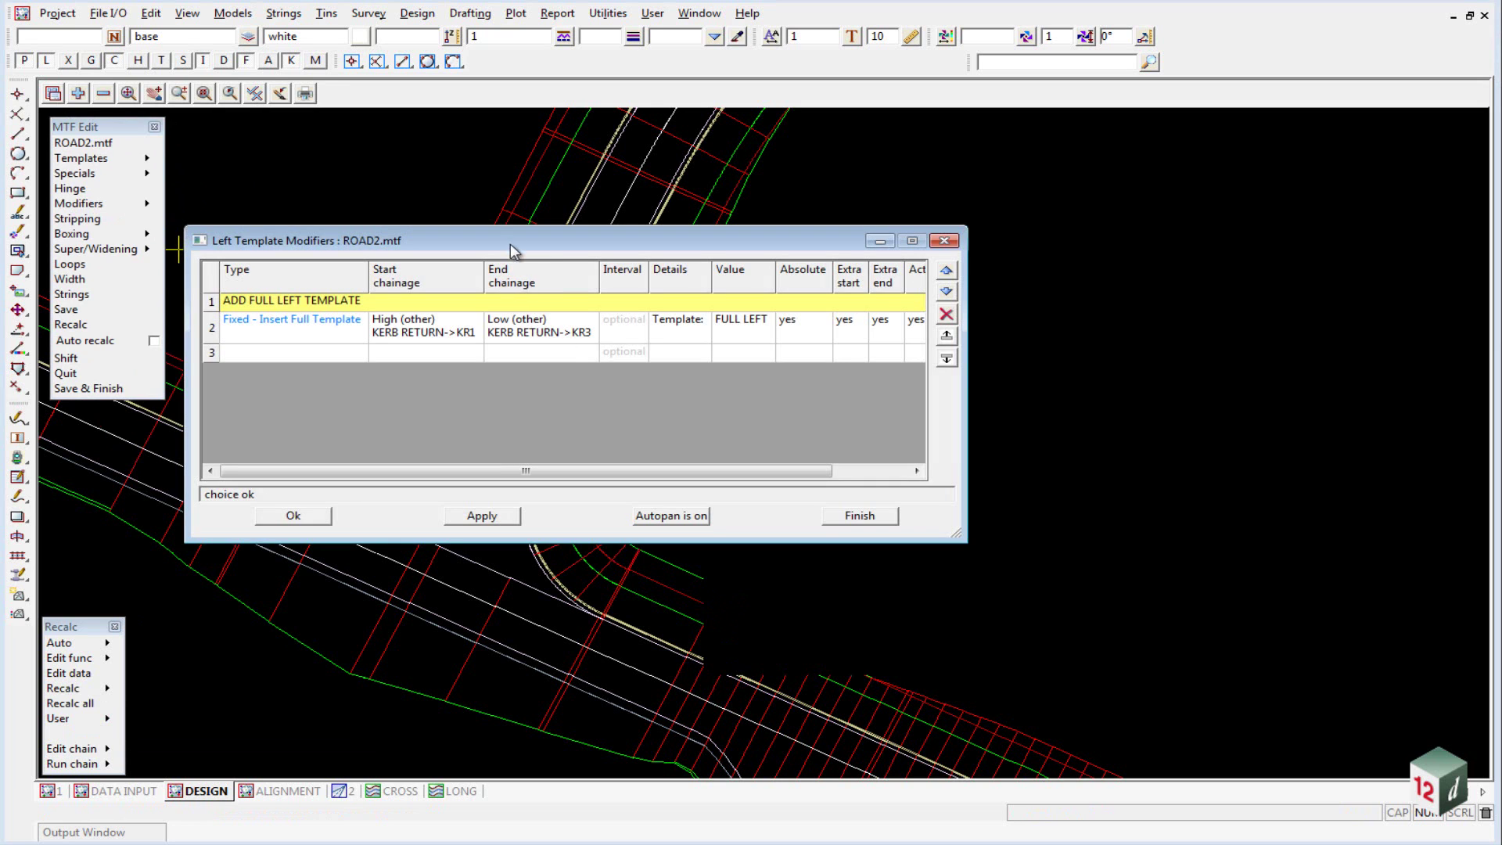
Add an 'INSERT CROWN STRINGS' comment in row 3 of ROAD2's left modifiers.
{"action": "left_click_drag", "start_coordinate": [502, 248], "coordinate": [1039, 142]}
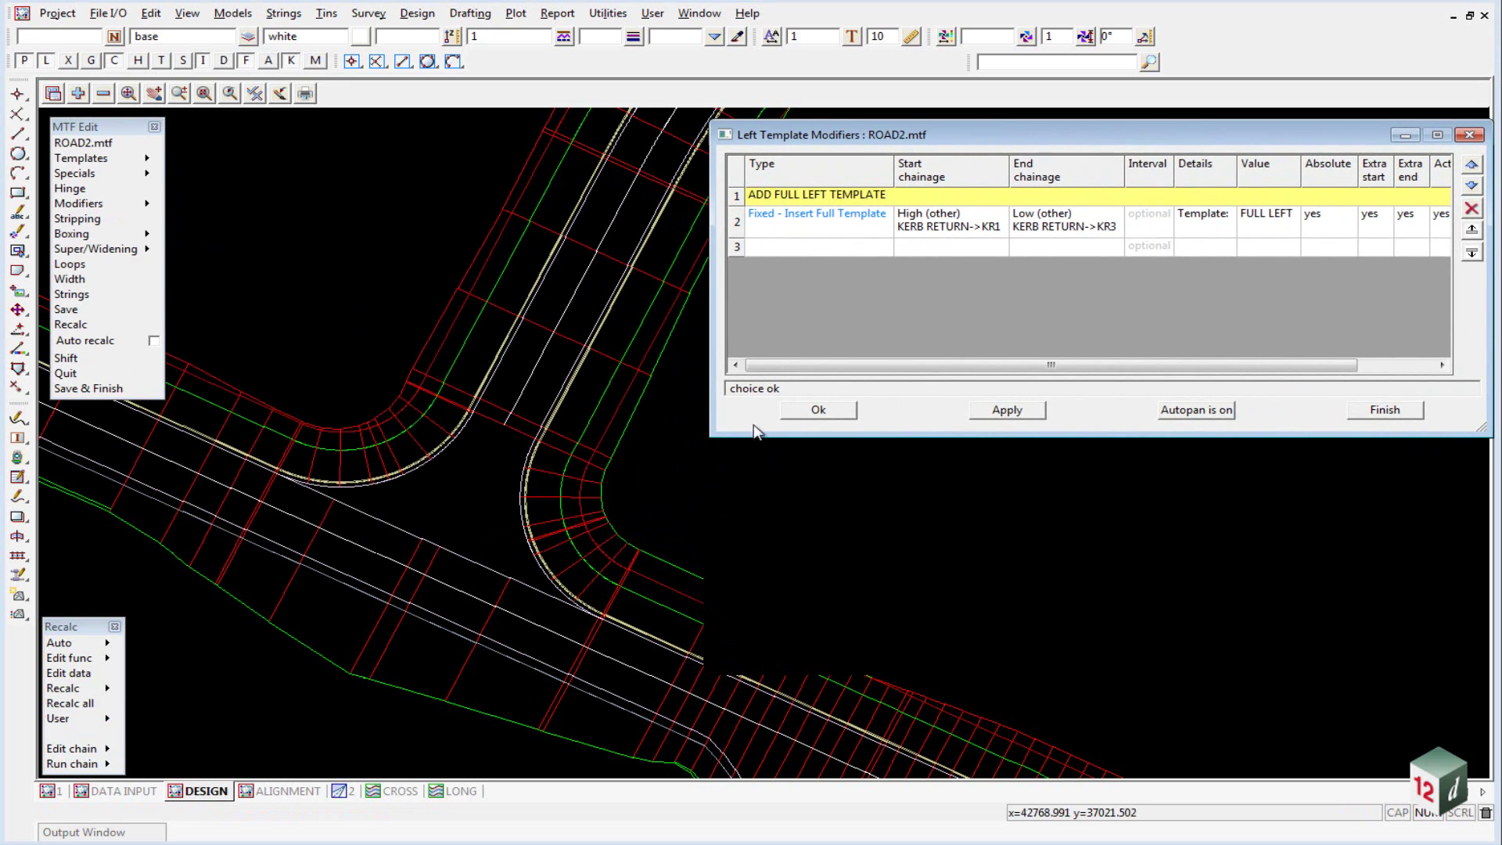
{"action": "left_click", "coordinate": [788, 247]}
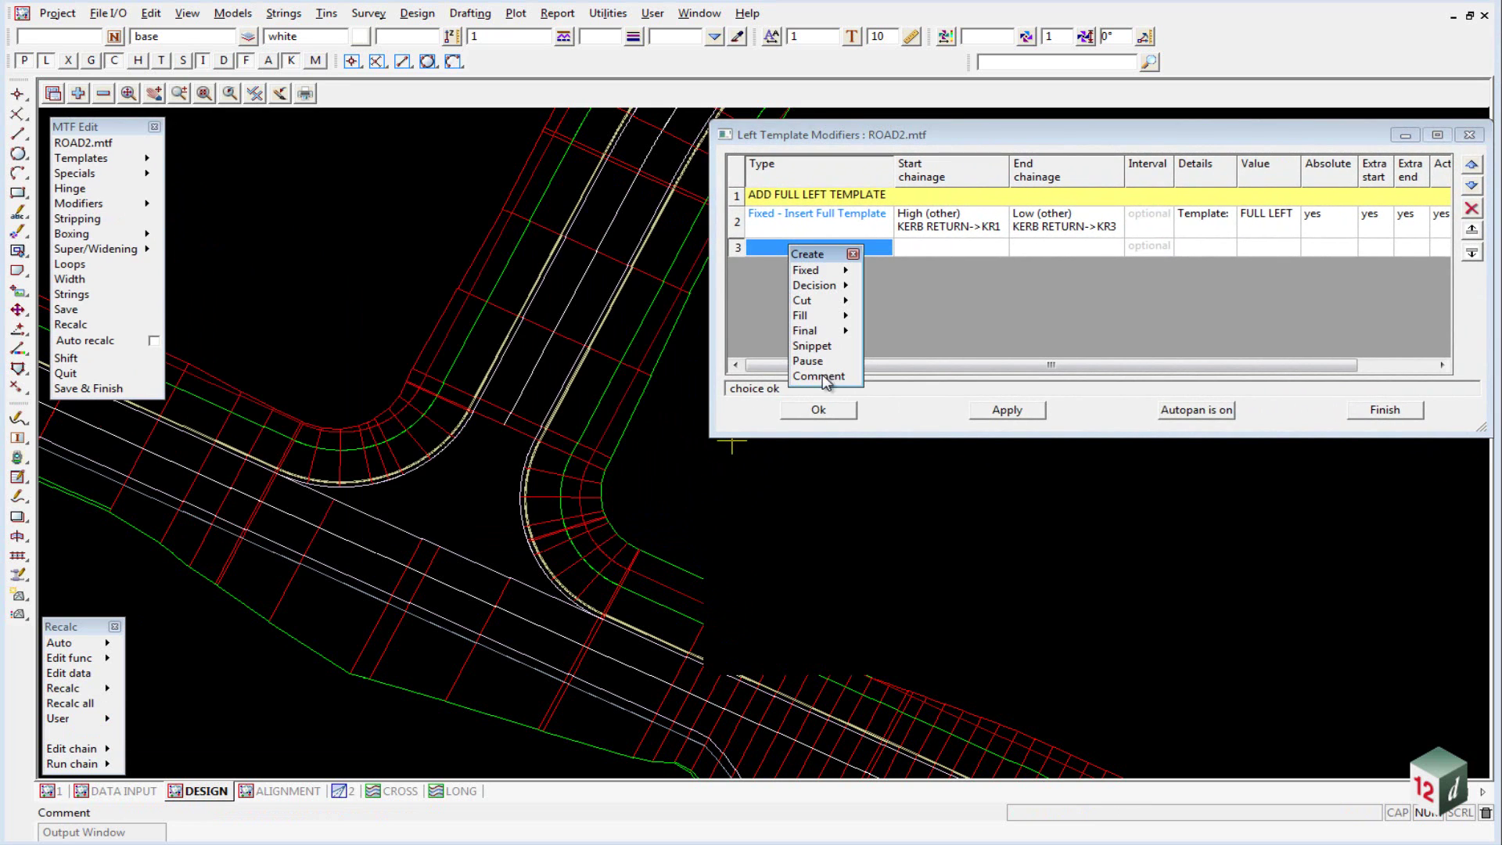
{"action": "key", "text": "Escape"}
{"action": "left_click", "coordinate": [792, 249]}
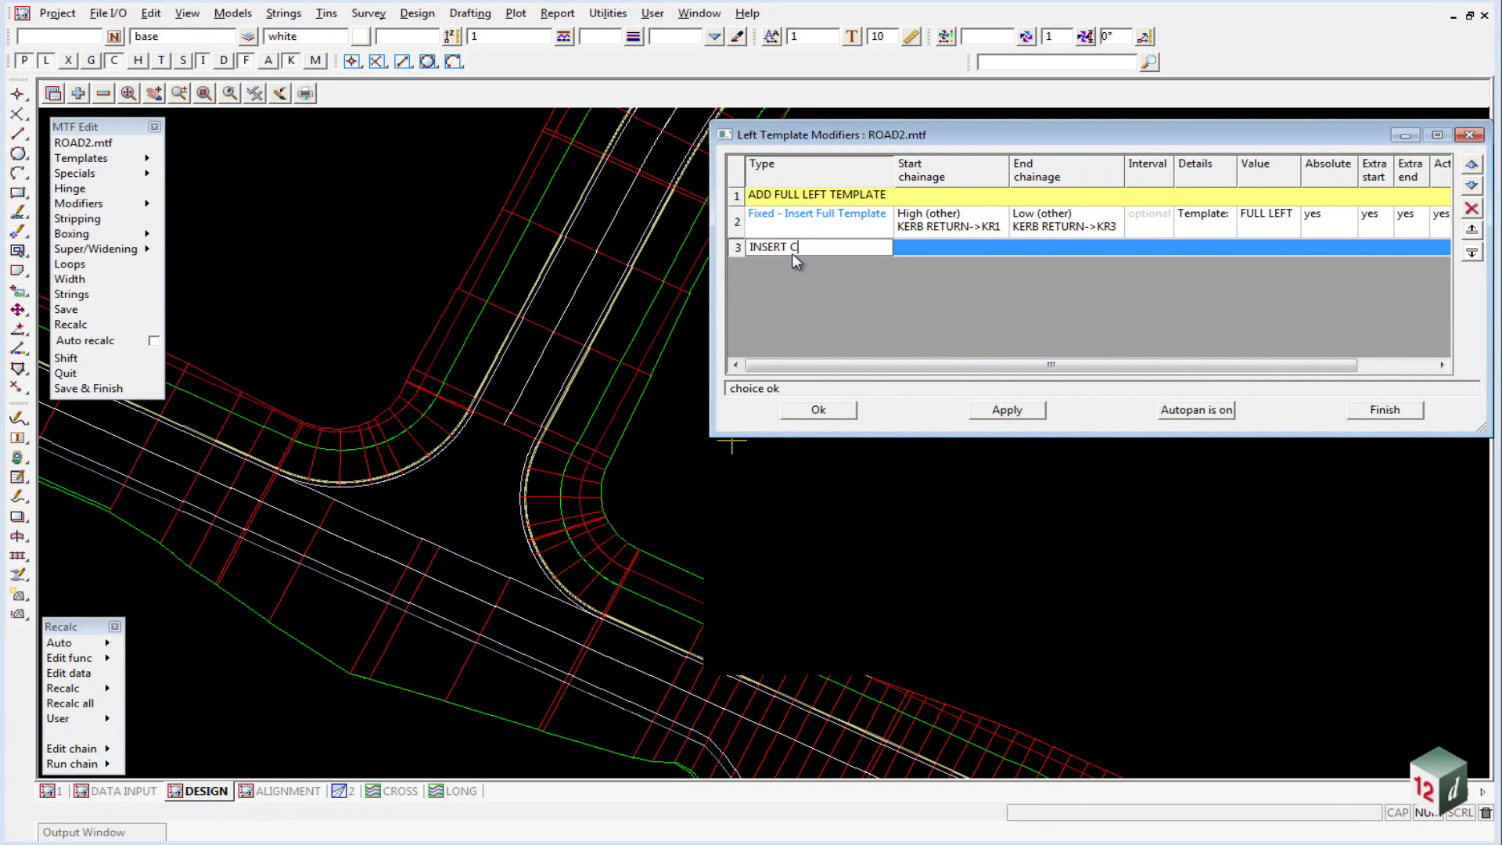
{"action": "type", "text": "INSERT CROWN STRINGS"}
{"action": "key", "text": "Return"}
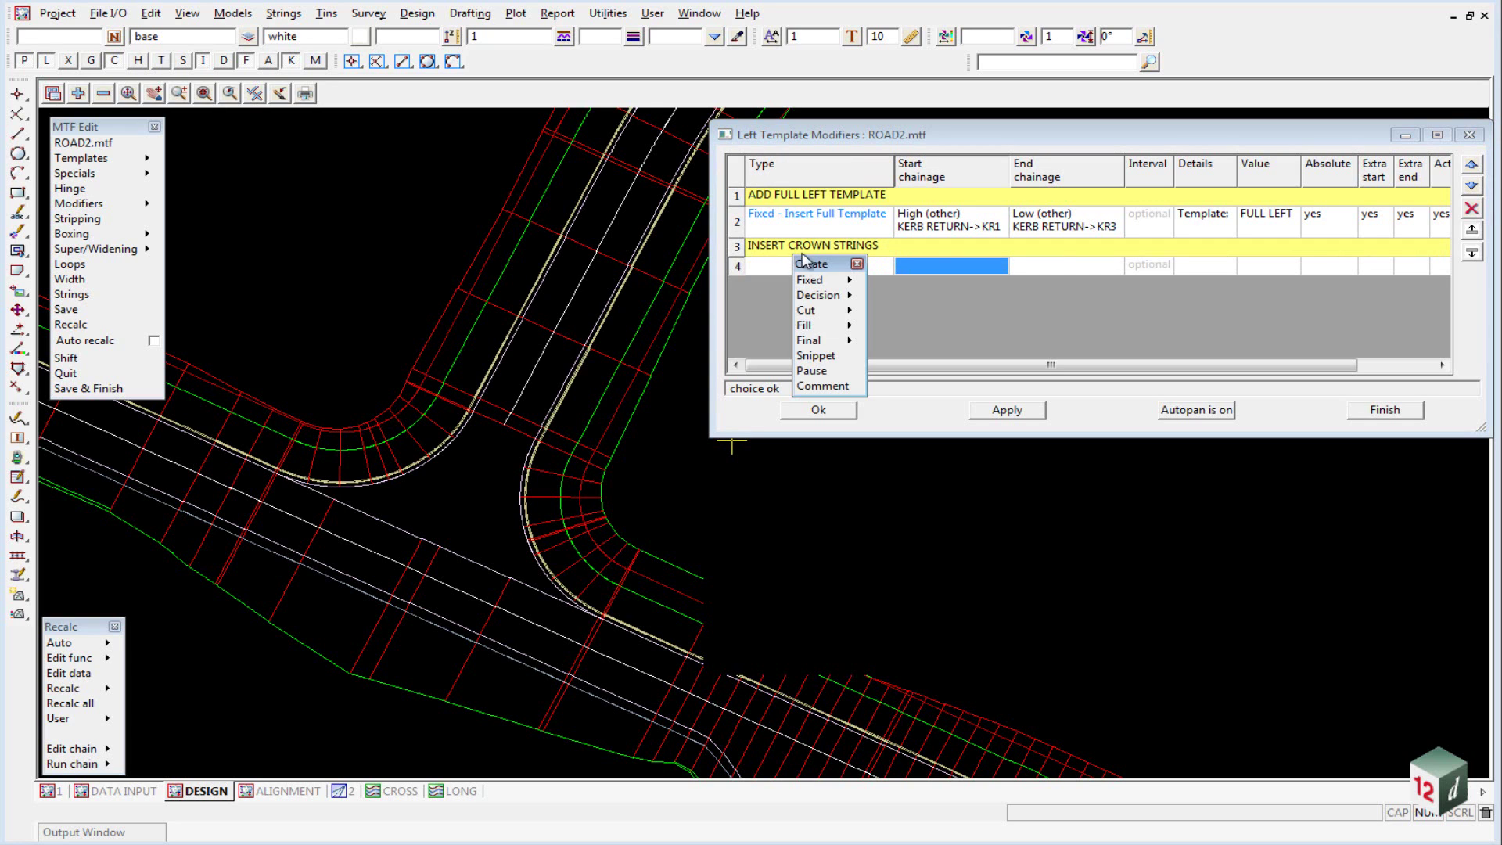
Make row 4 a plain Fixed - Insert modifier.
{"action": "left_click", "coordinate": [838, 281]}
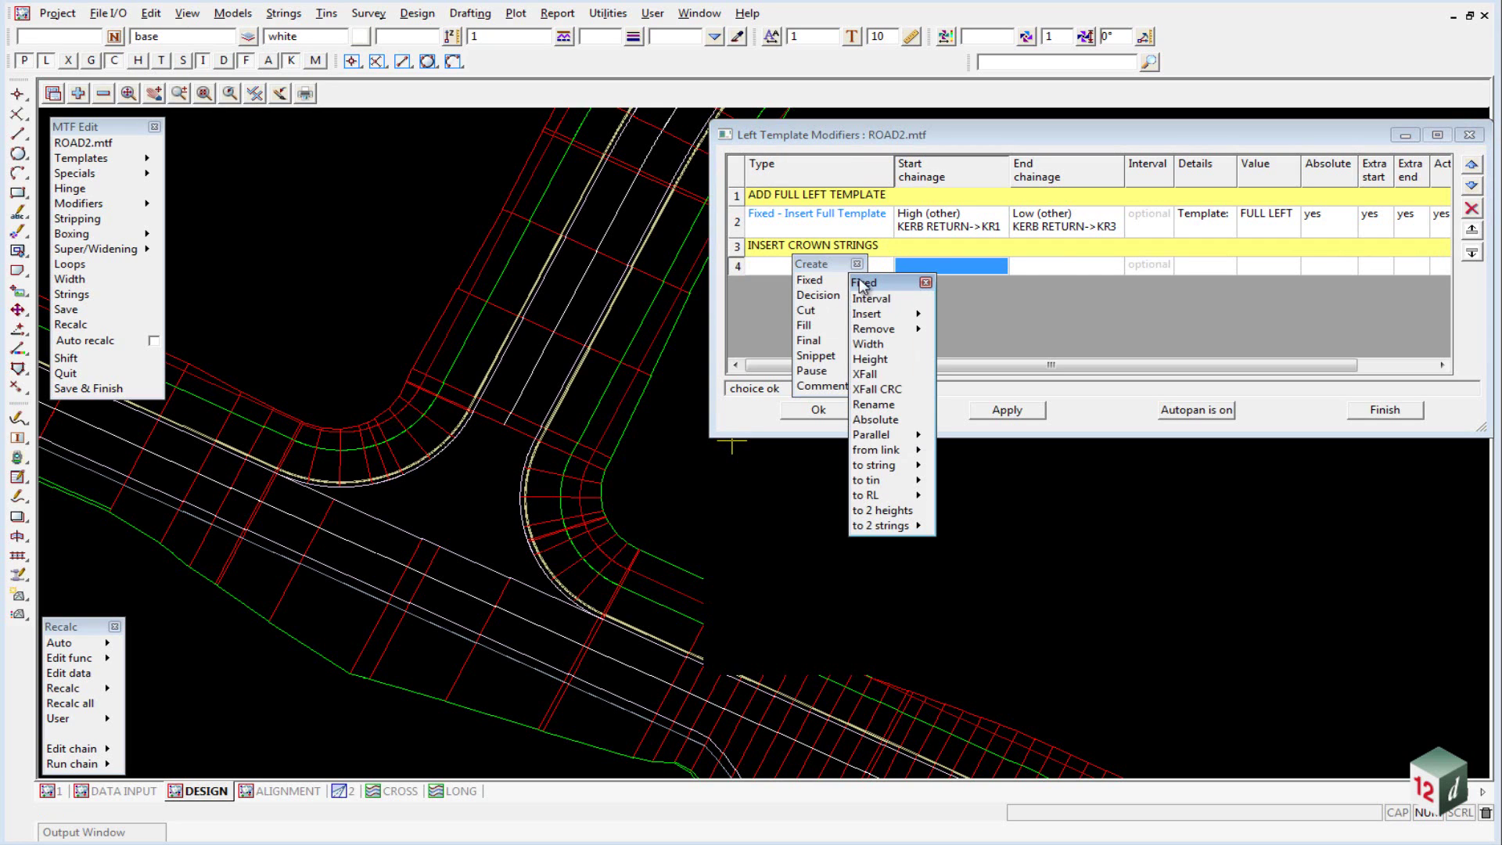
{"action": "left_click", "coordinate": [915, 313]}
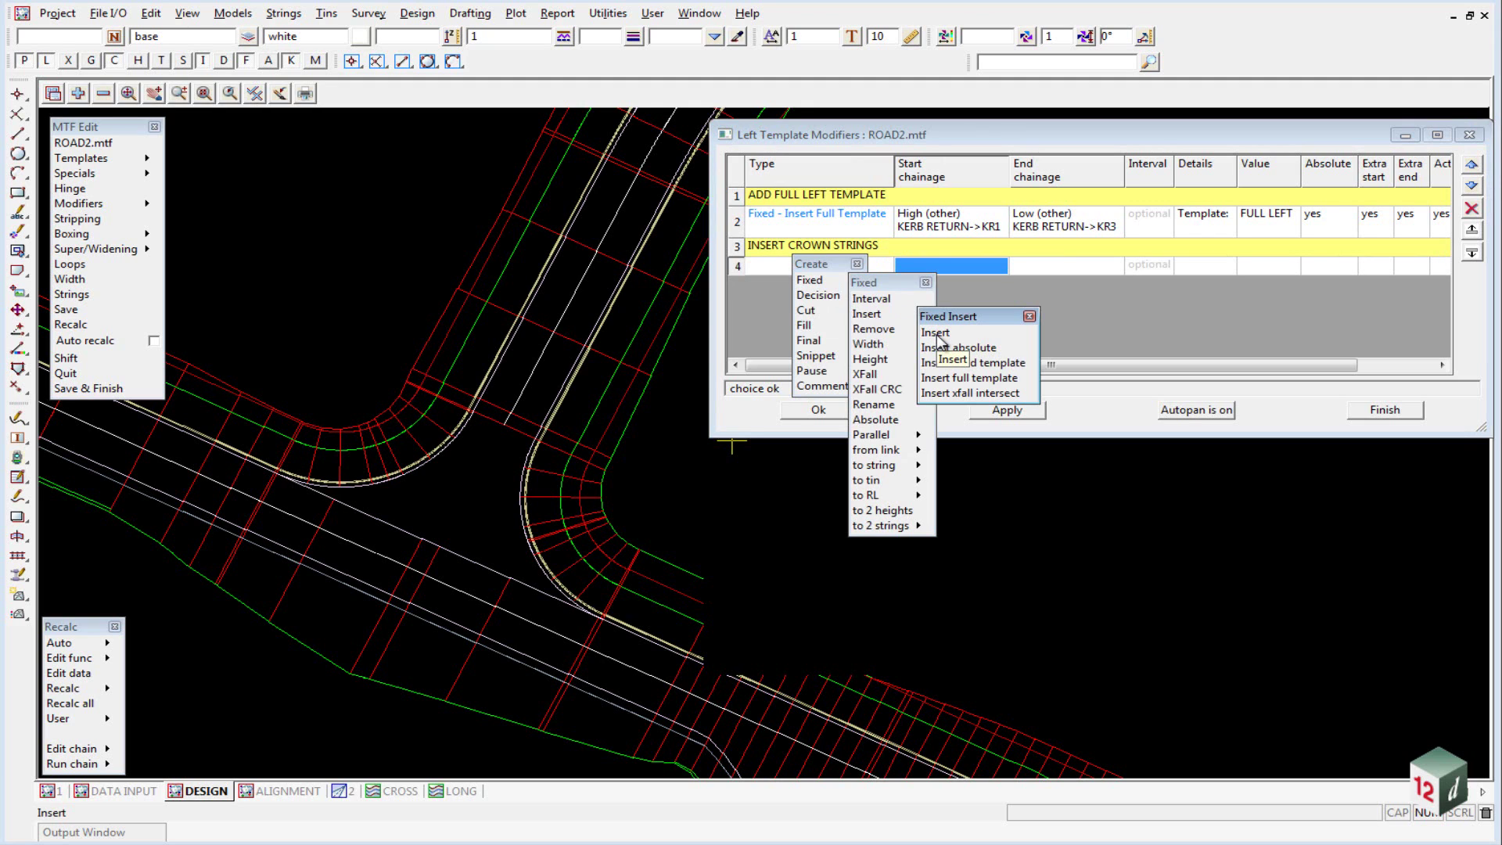
{"action": "left_click", "coordinate": [937, 335]}
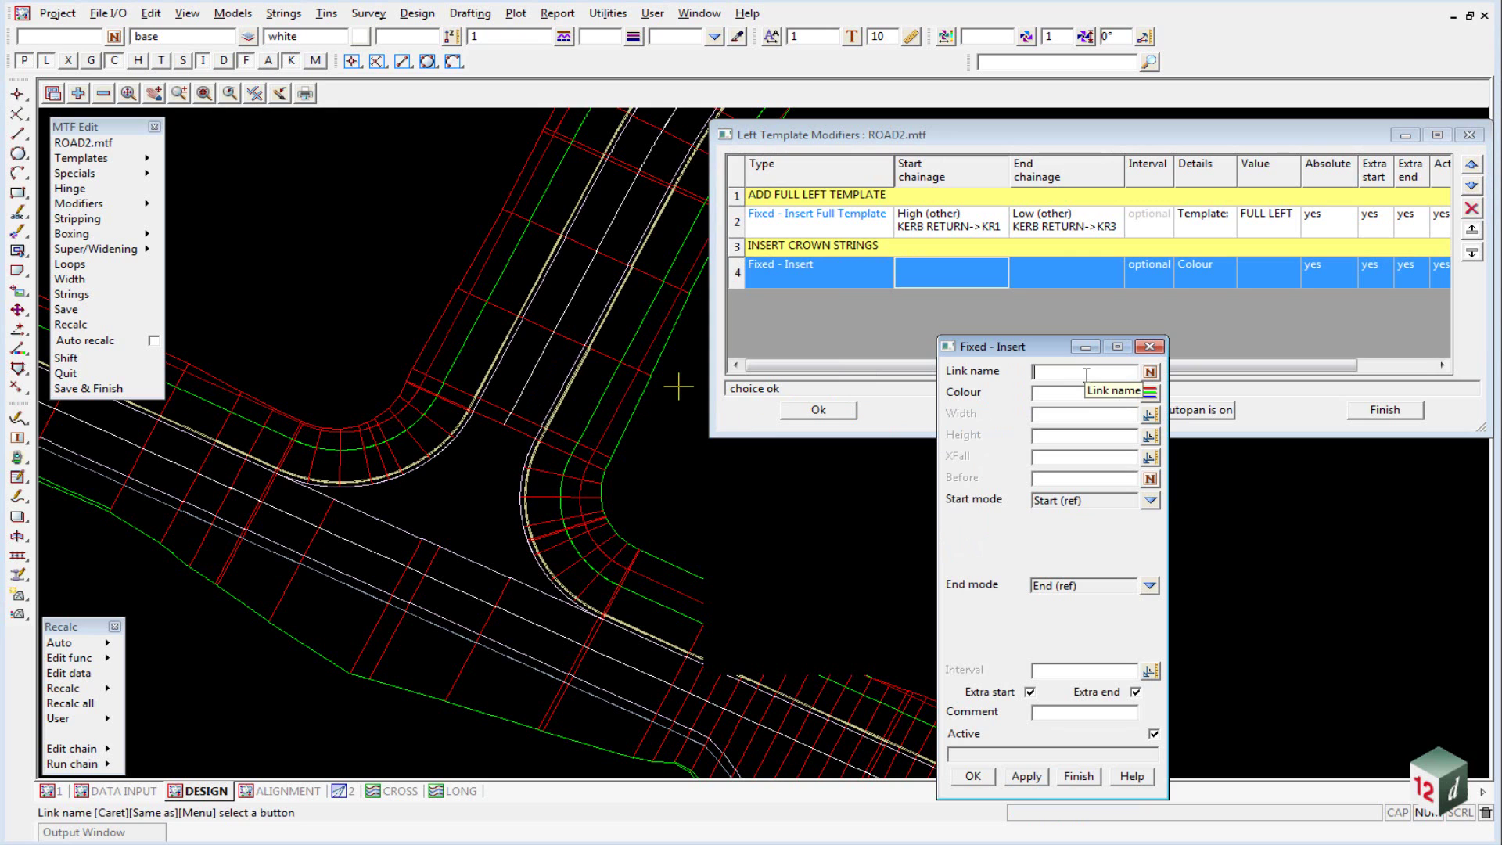
Give the insert link name ROAD2, white colour, width 0 and cross fall 0.
{"action": "left_click", "coordinate": [1085, 347]}
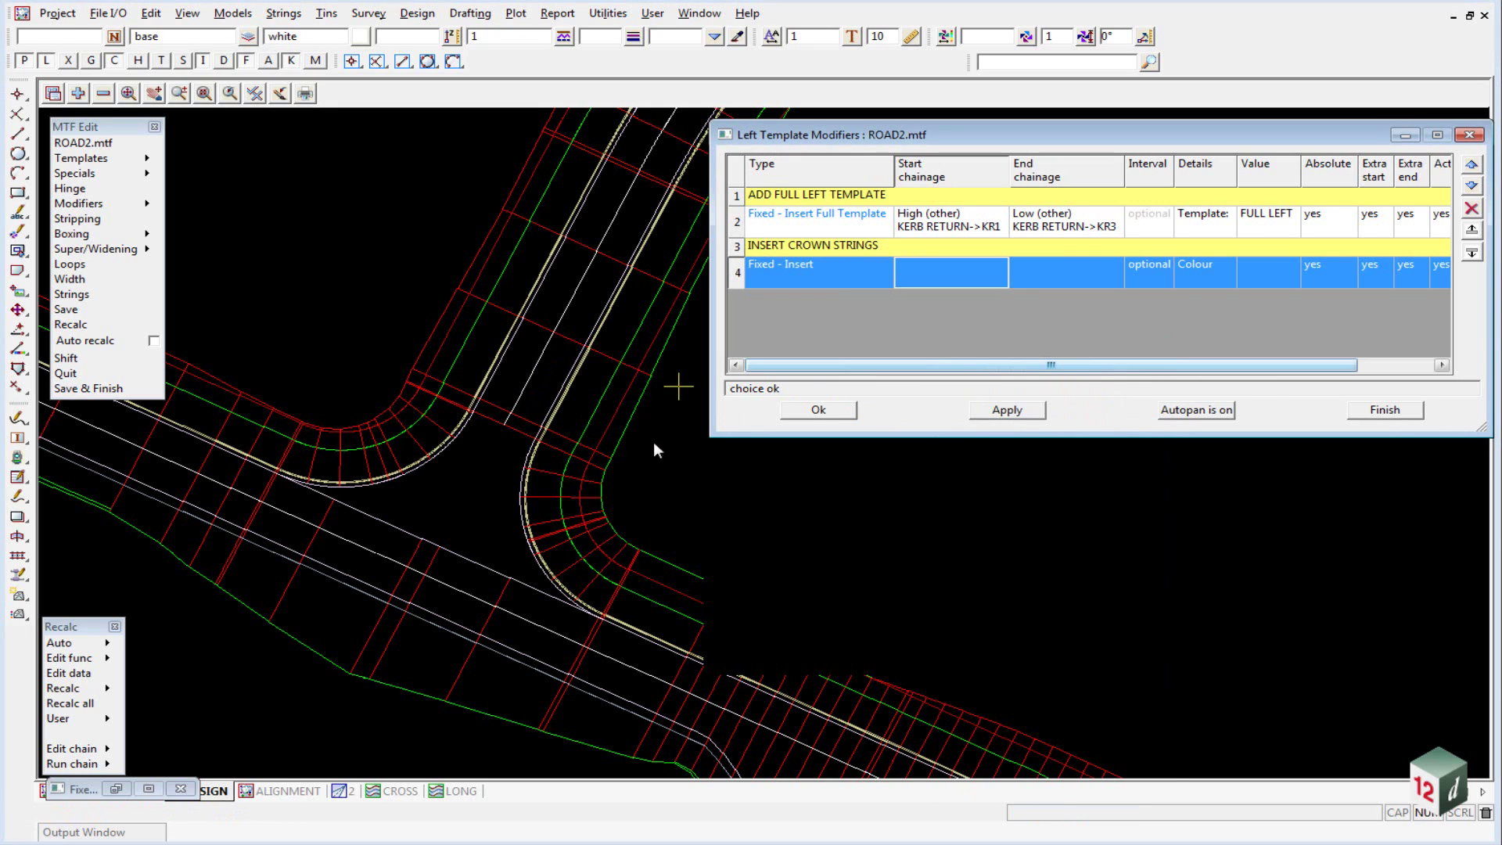
{"action": "left_click", "coordinate": [525, 378]}
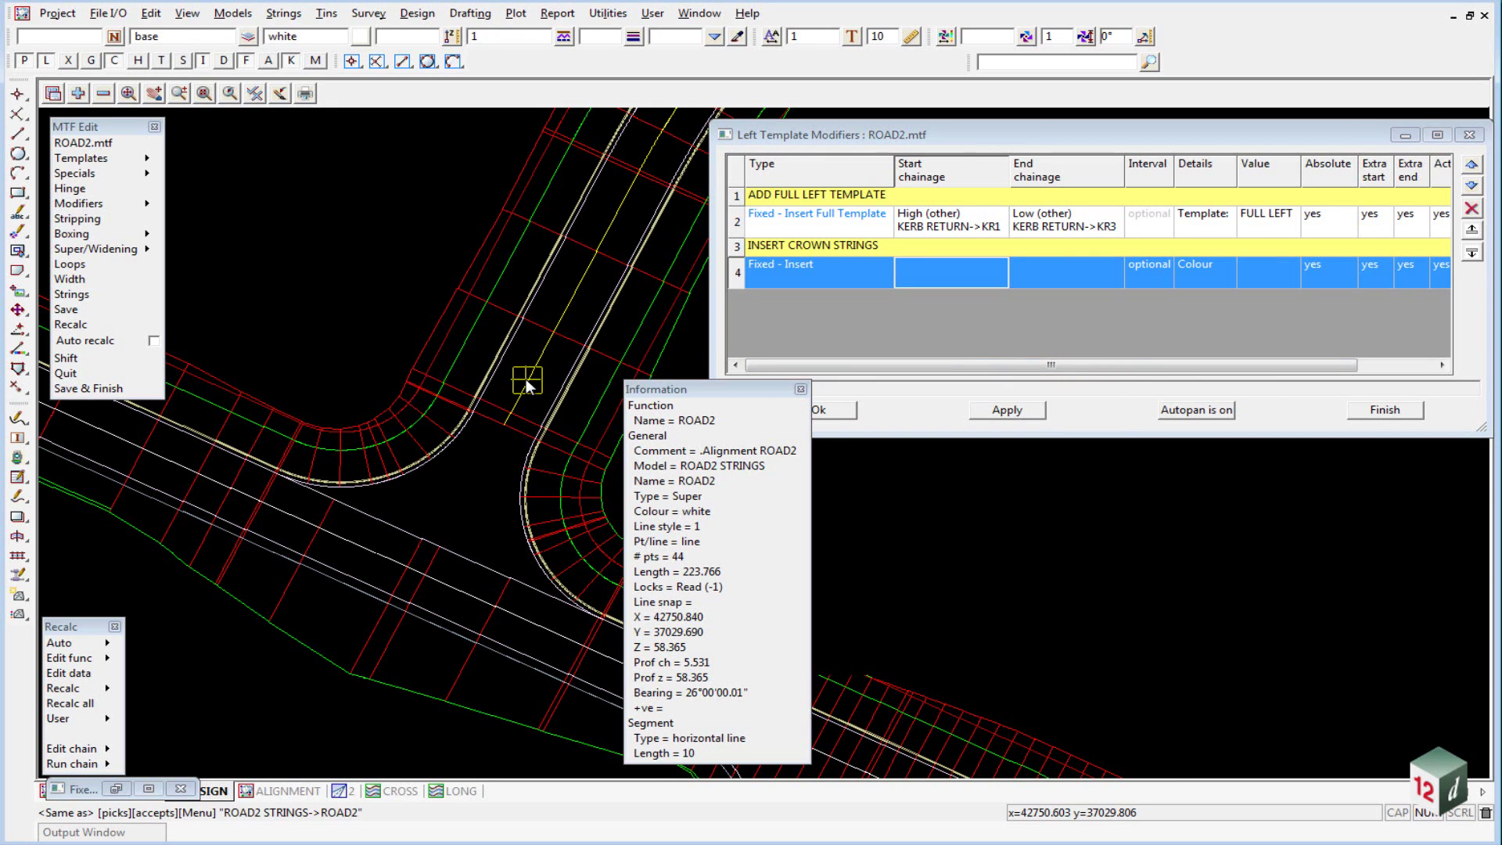
{"action": "middle_click", "coordinate": [526, 378]}
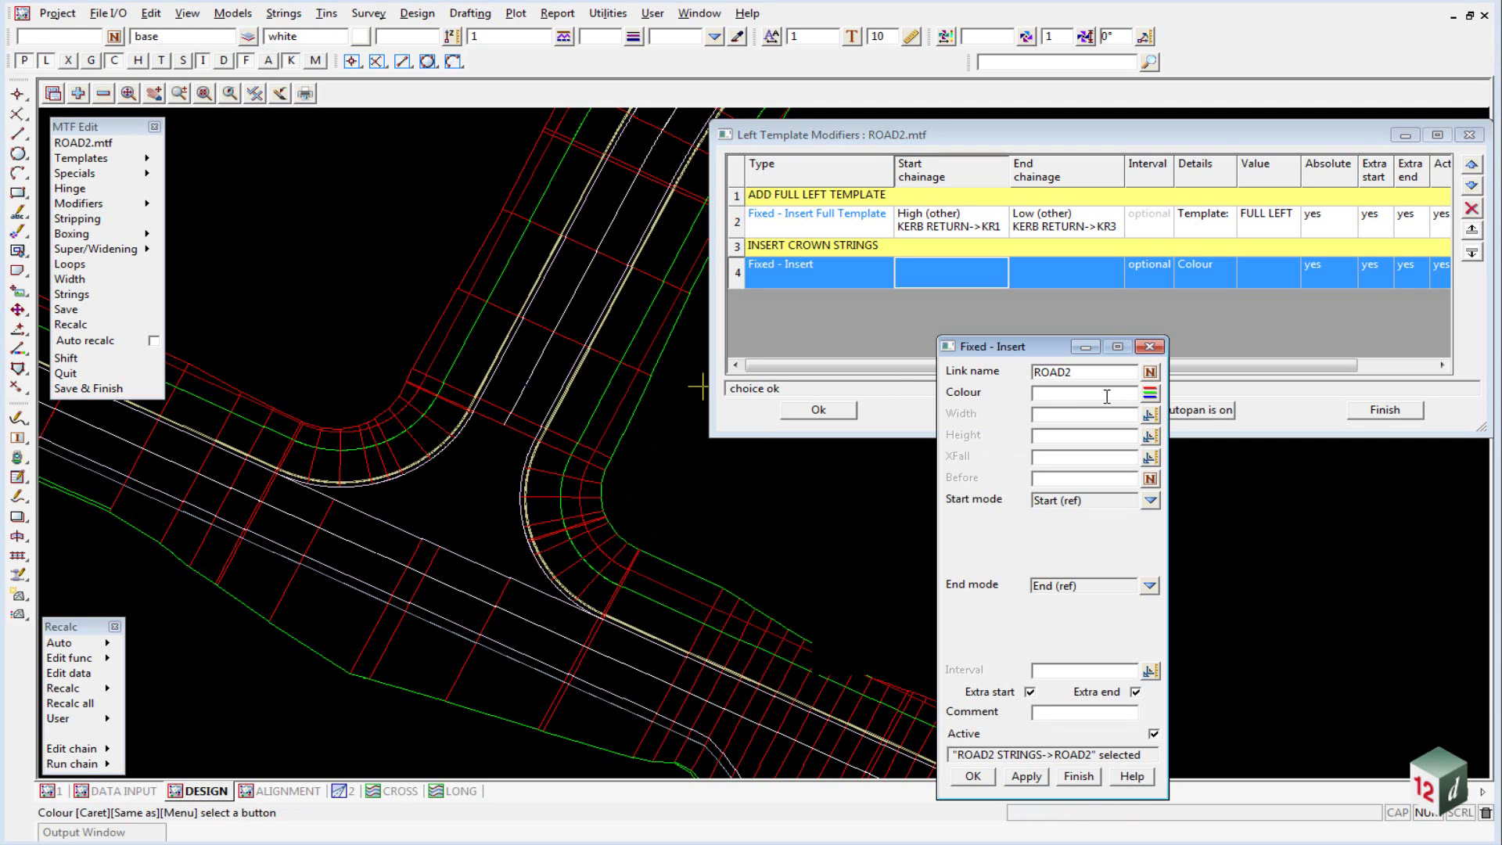
{"action": "middle_click", "coordinate": [1101, 394]}
{"action": "left_click", "coordinate": [528, 382]}
{"action": "middle_click", "coordinate": [527, 382]}
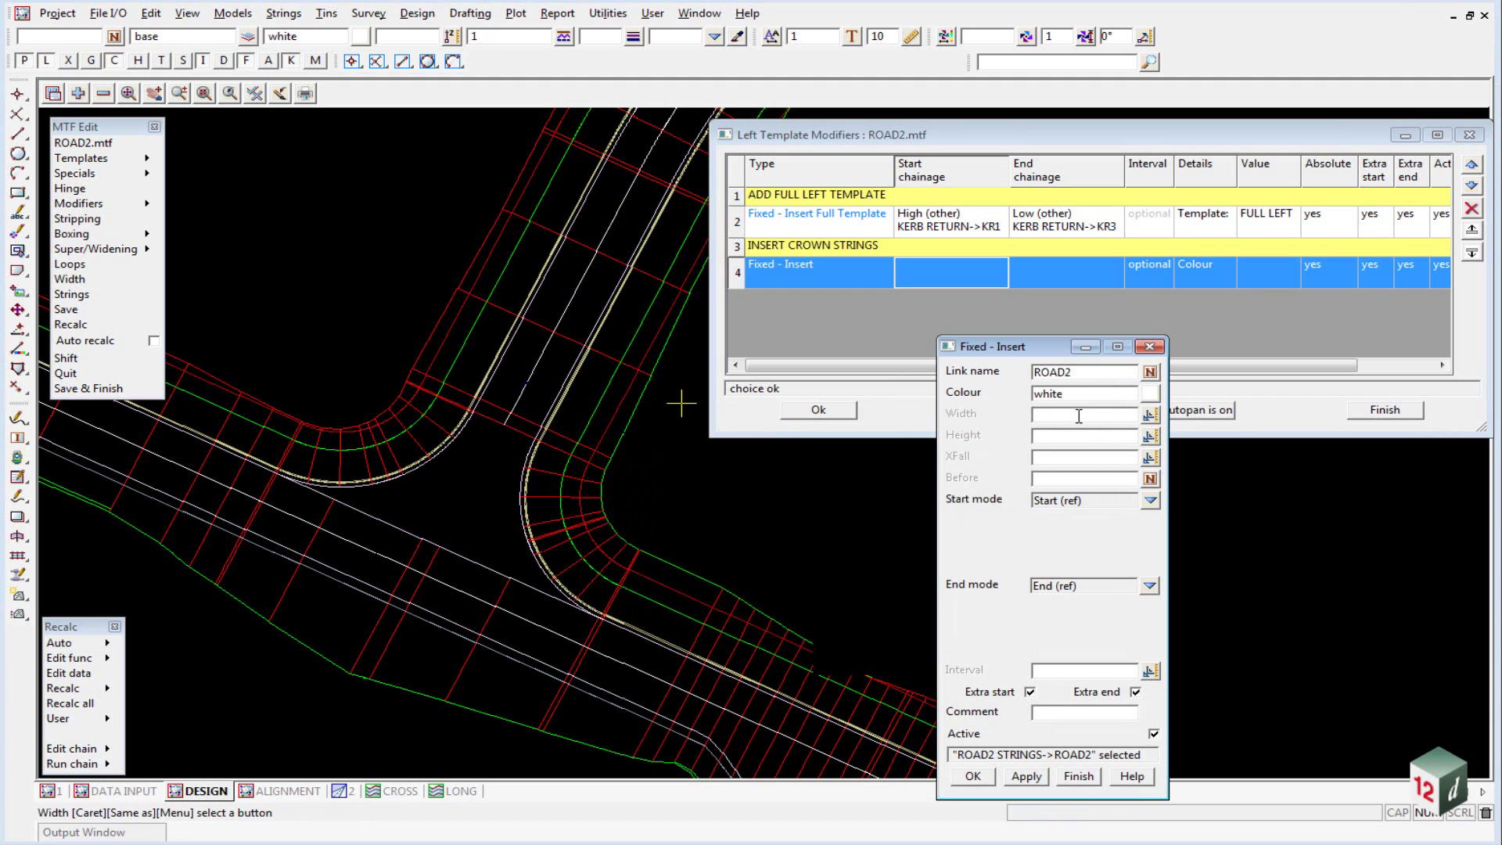
{"action": "left_click", "coordinate": [1072, 415]}
{"action": "type", "text": "0"}
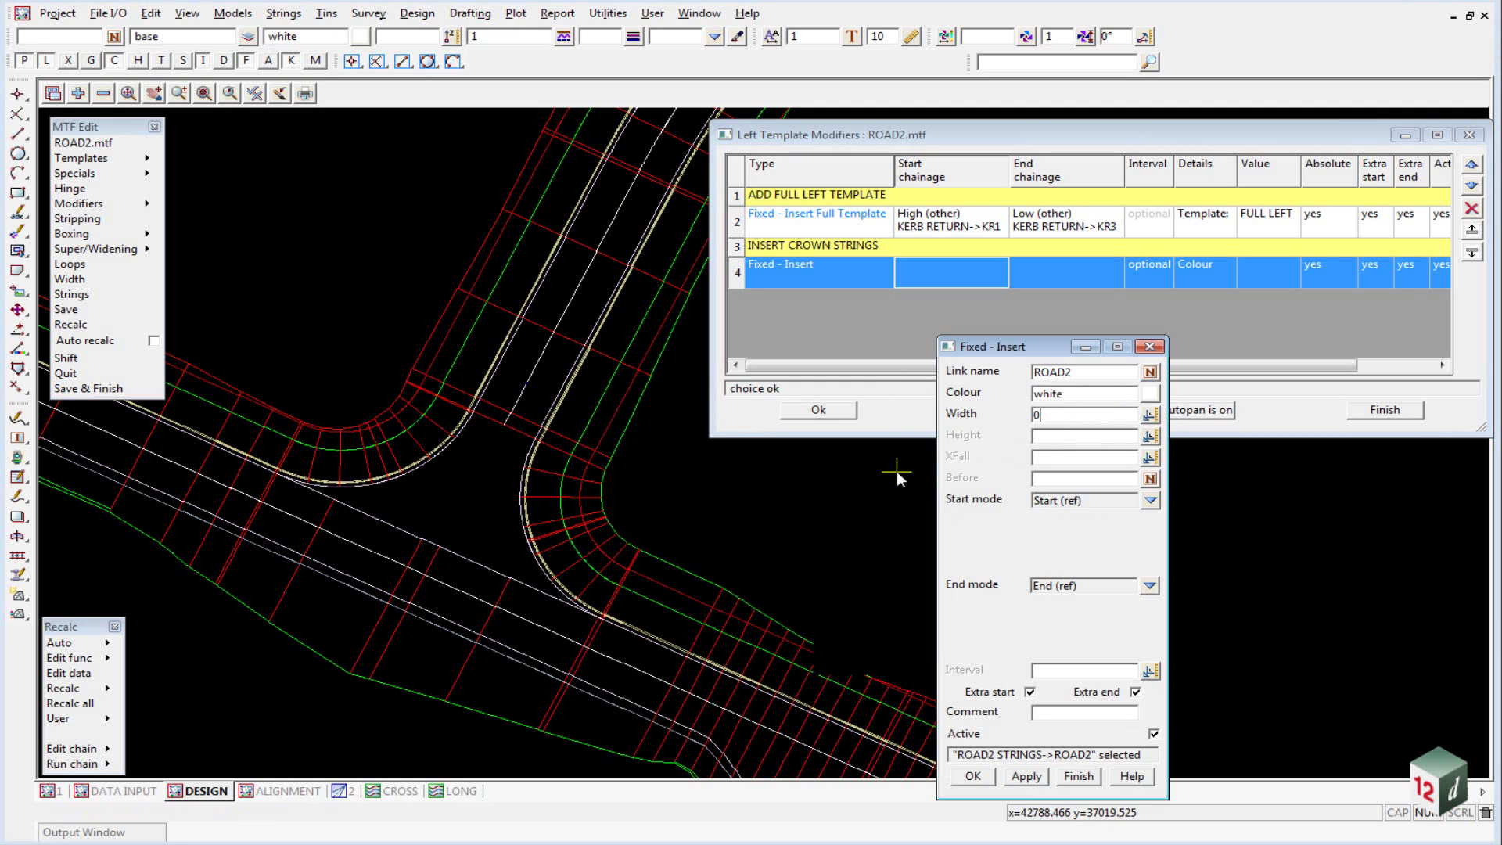
{"action": "left_click", "coordinate": [1064, 459]}
{"action": "type", "text": "0"}
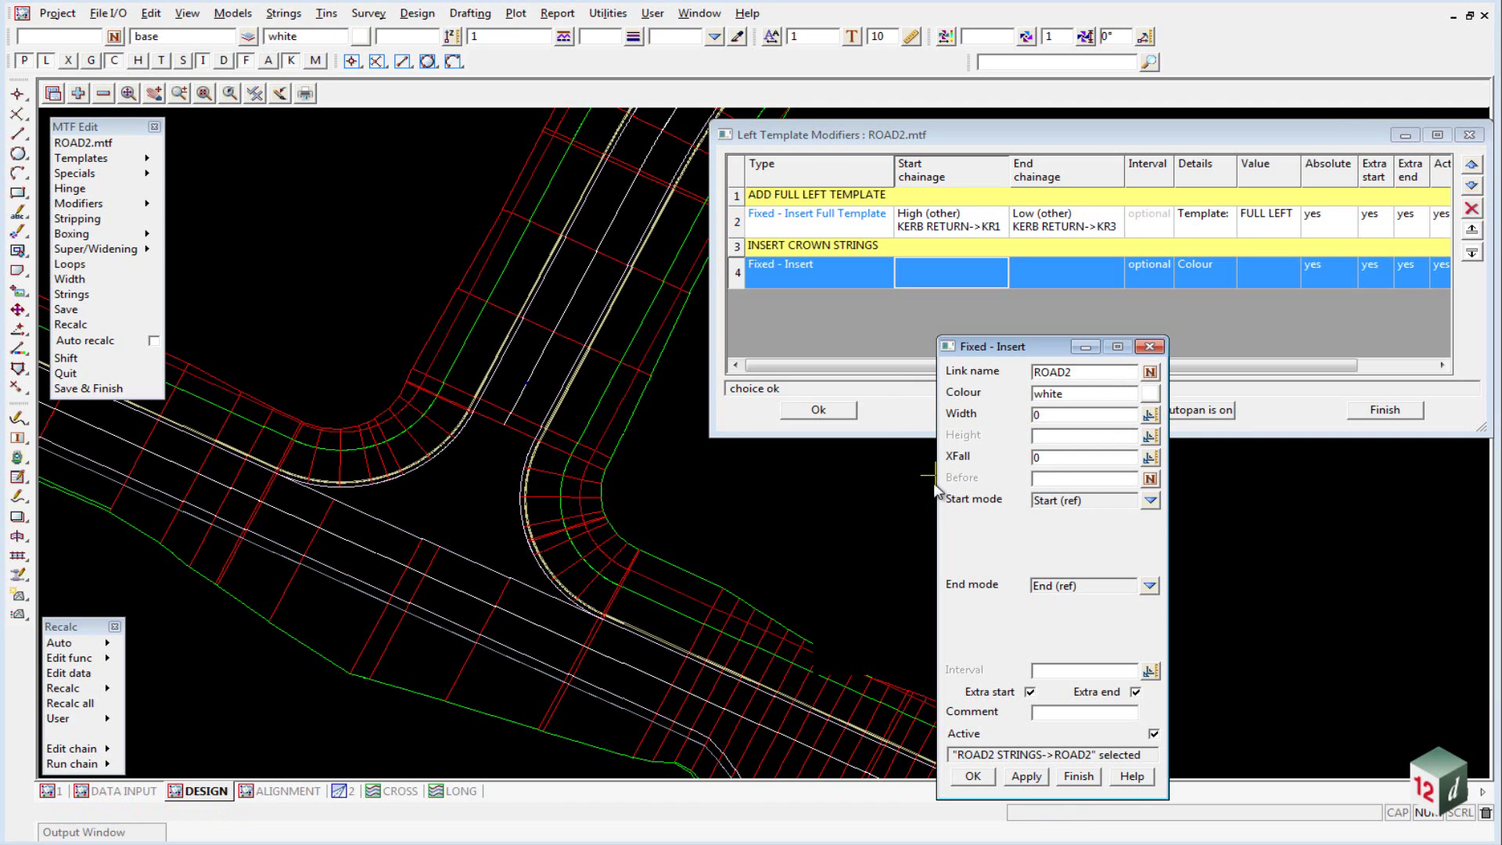
Set the insert start to a typed chainage of 3.501 picked on the road string.
{"action": "left_click", "coordinate": [1150, 499]}
{"action": "left_click", "coordinate": [1175, 529]}
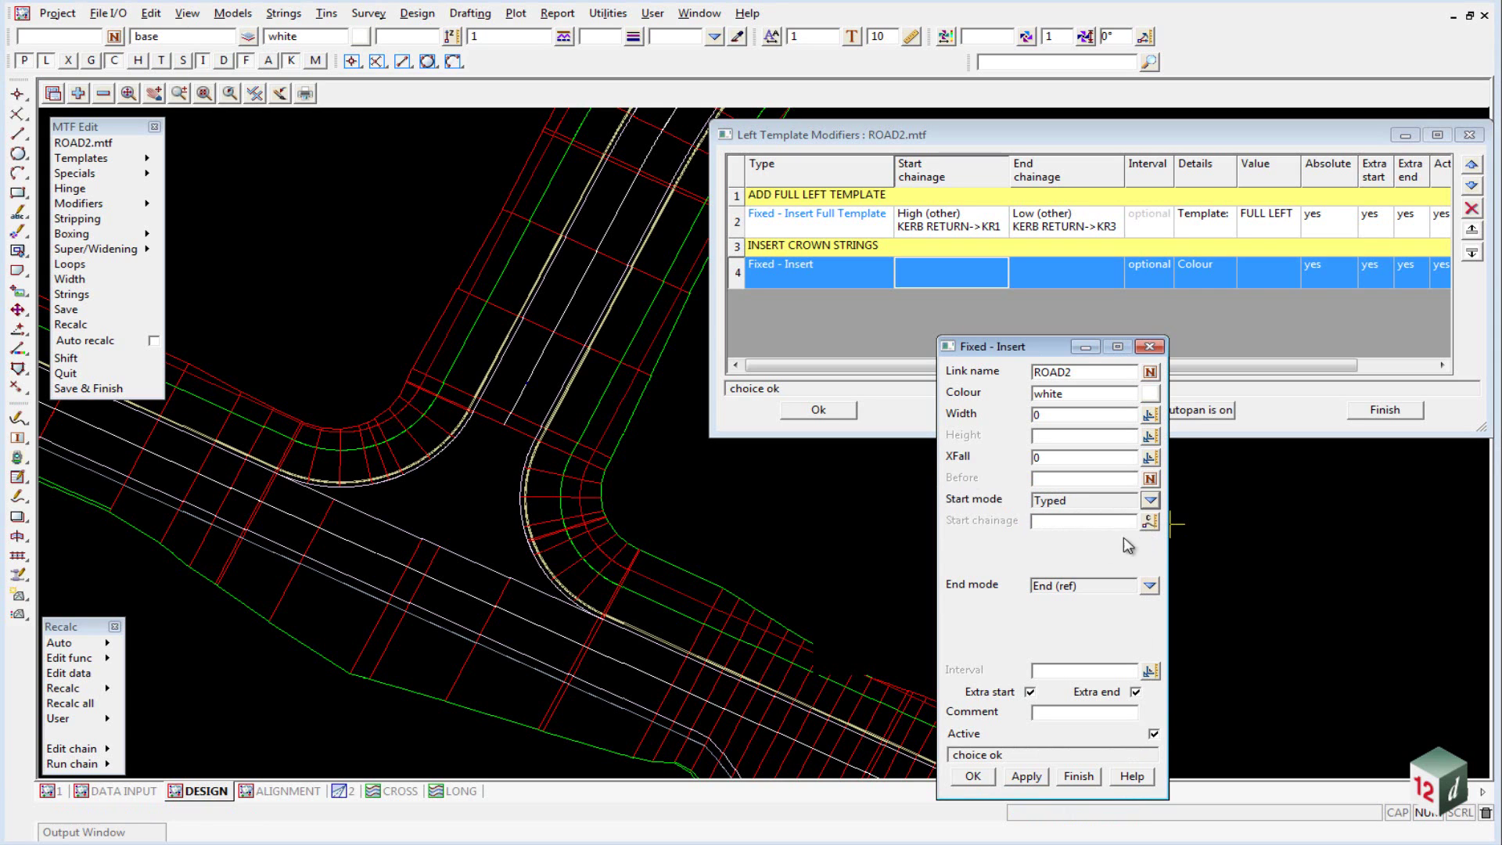
{"action": "left_click", "coordinate": [1150, 521]}
{"action": "left_click", "coordinate": [552, 607]}
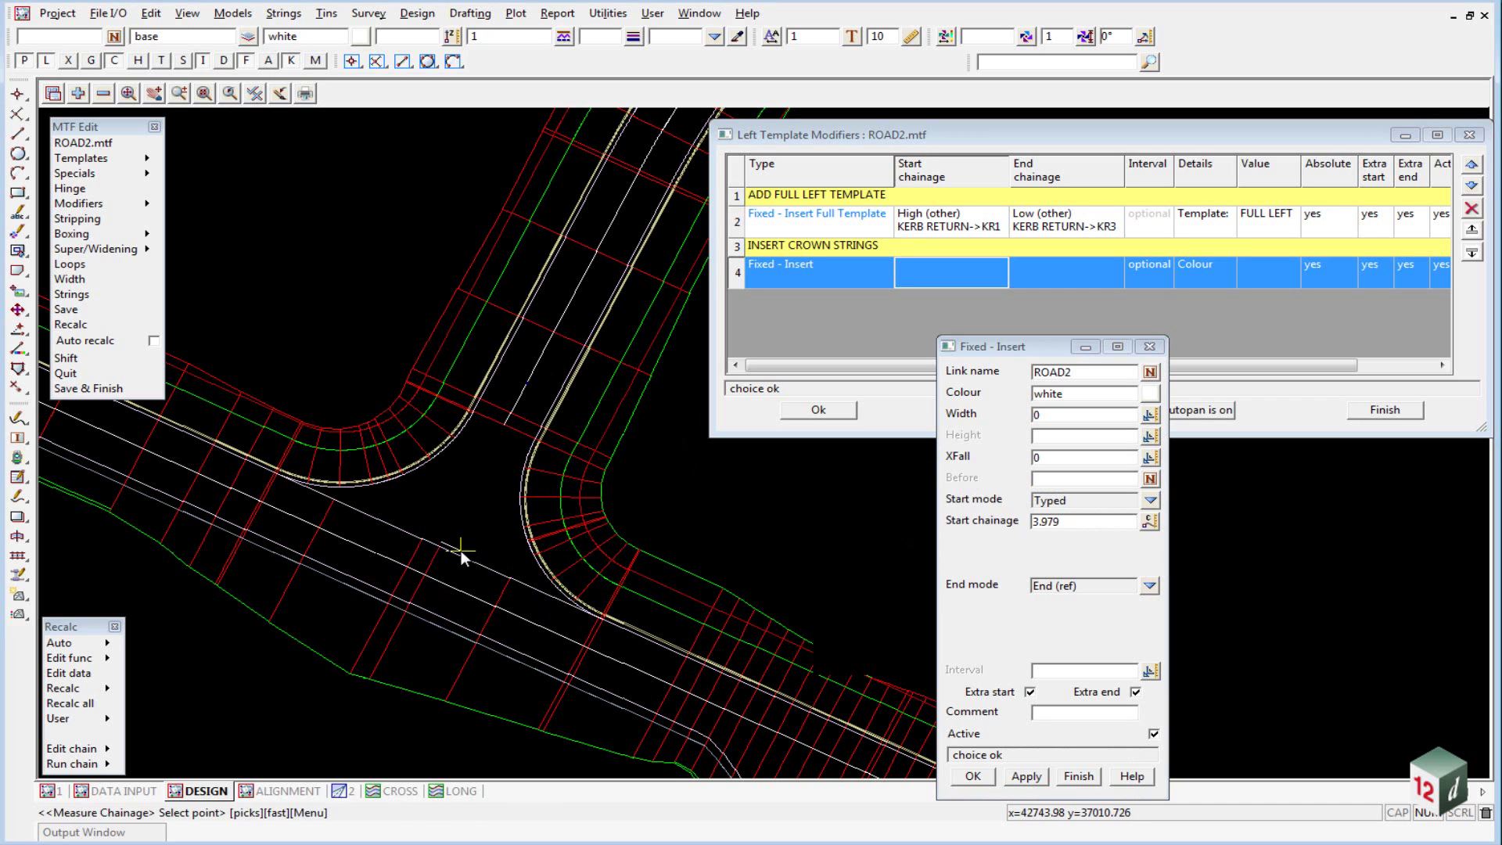
{"action": "left_click", "coordinate": [462, 551]}
{"action": "middle_click", "coordinate": [461, 551]}
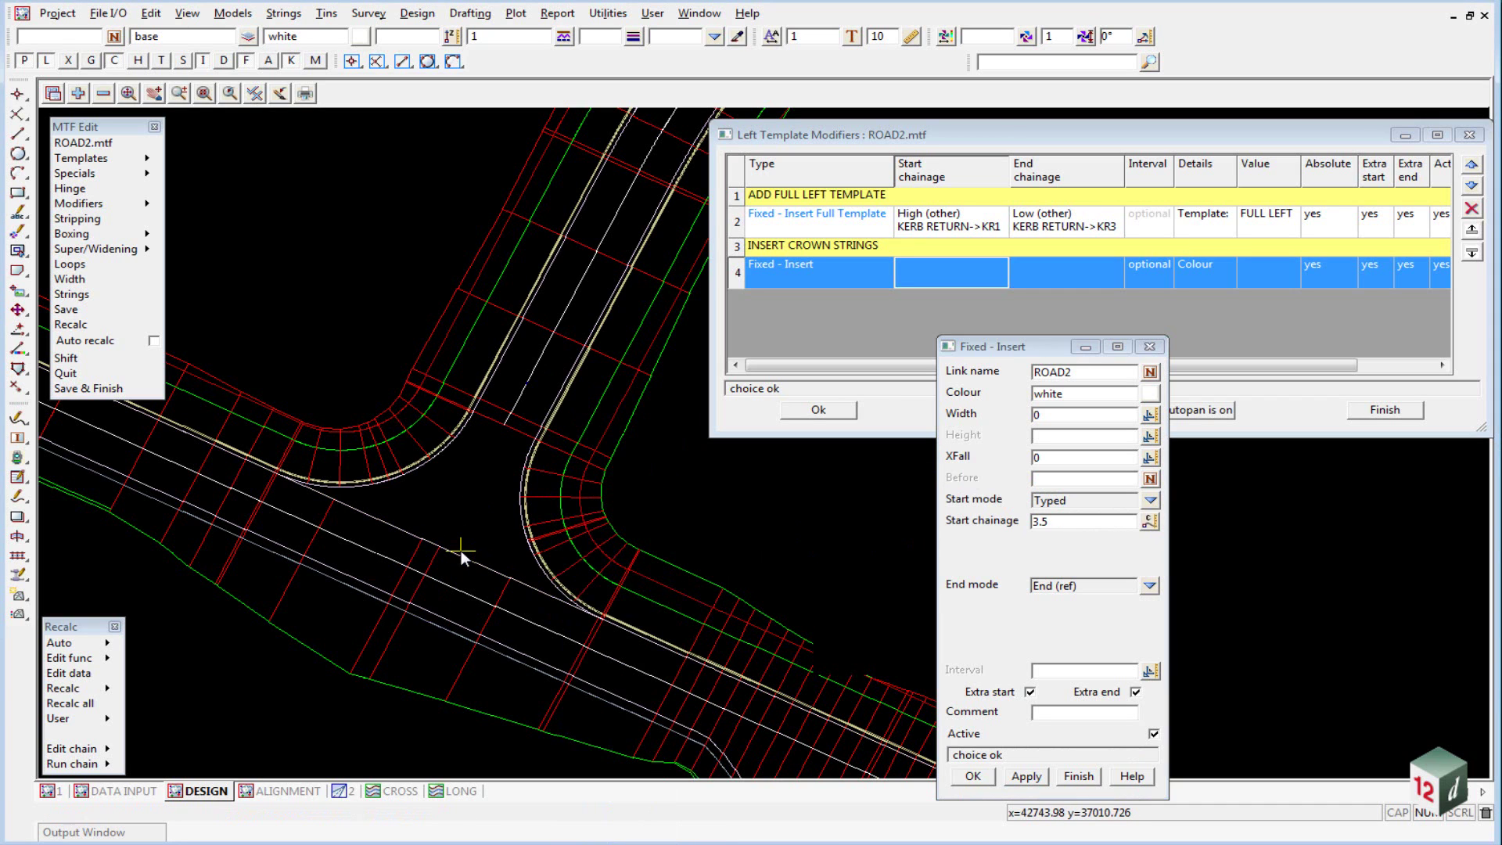
{"action": "left_click", "coordinate": [1061, 521]}
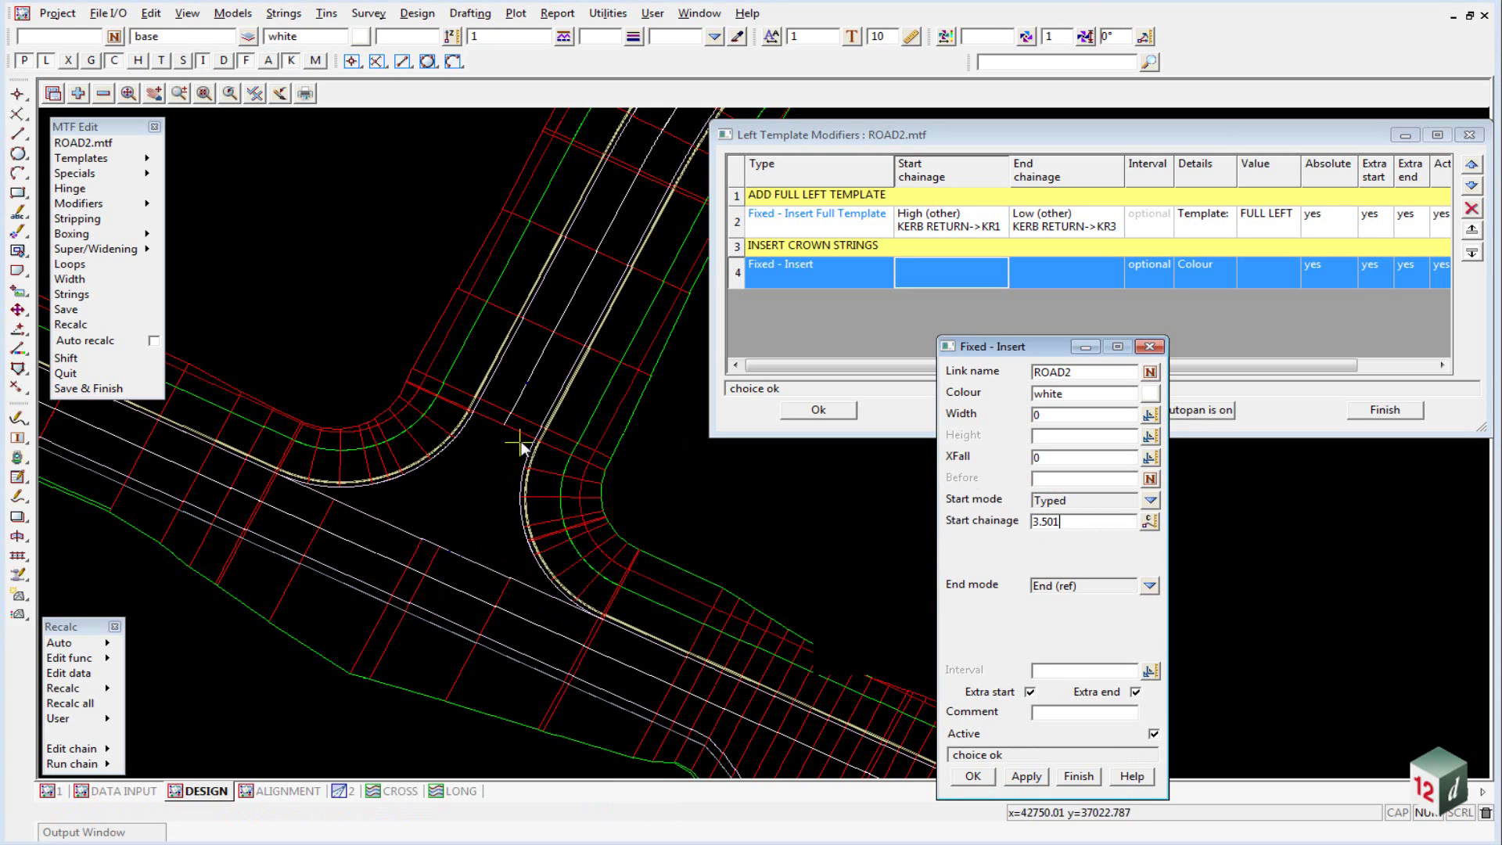
Set the insert end to a typed chainage of 18.499 picked on the design string.
{"action": "left_click", "coordinate": [1150, 587]}
{"action": "left_click", "coordinate": [1190, 611]}
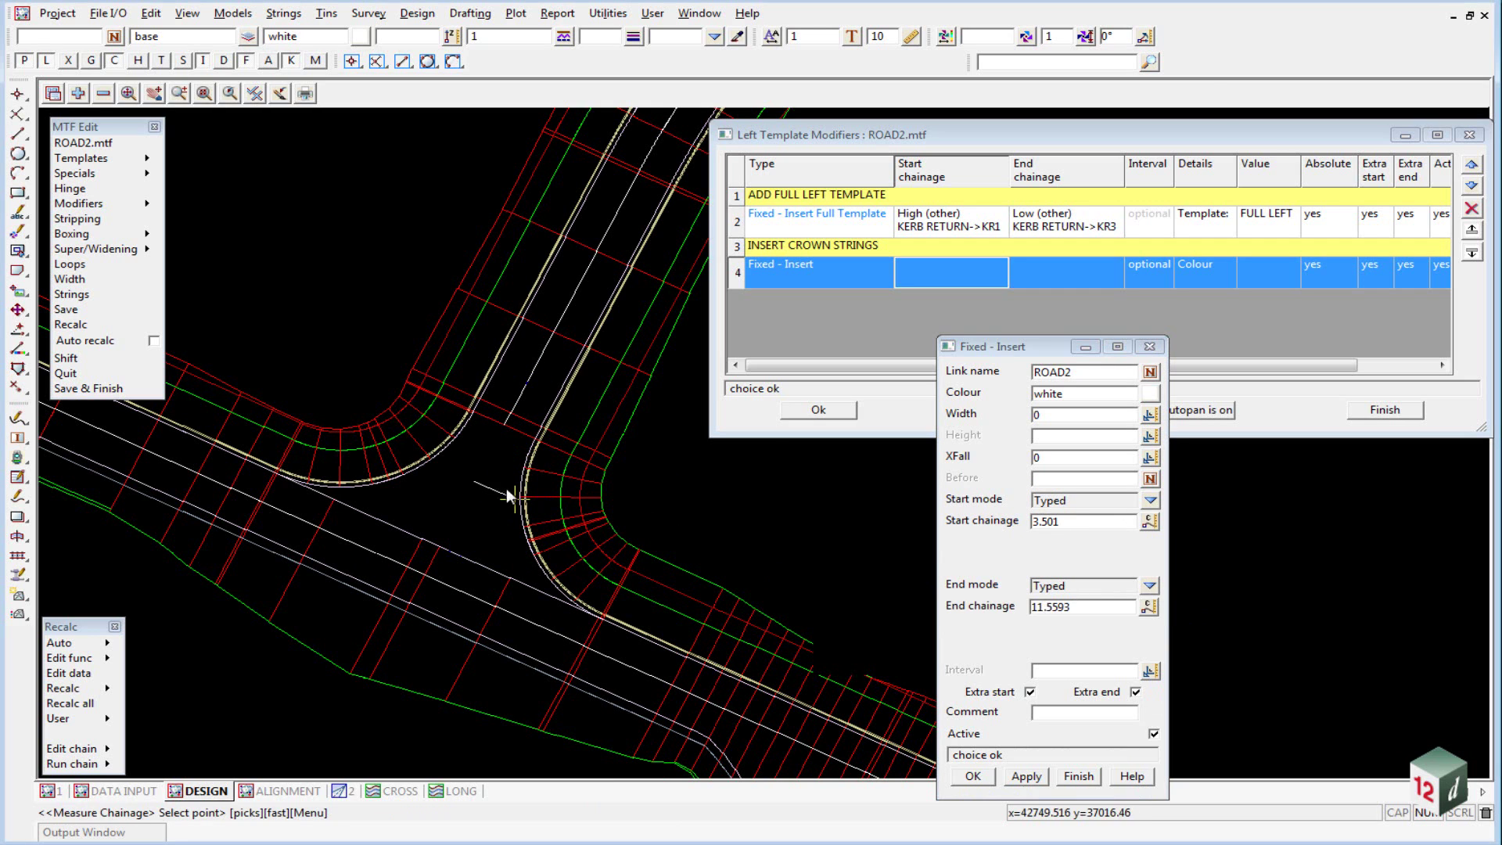
{"action": "left_click", "coordinate": [517, 438]}
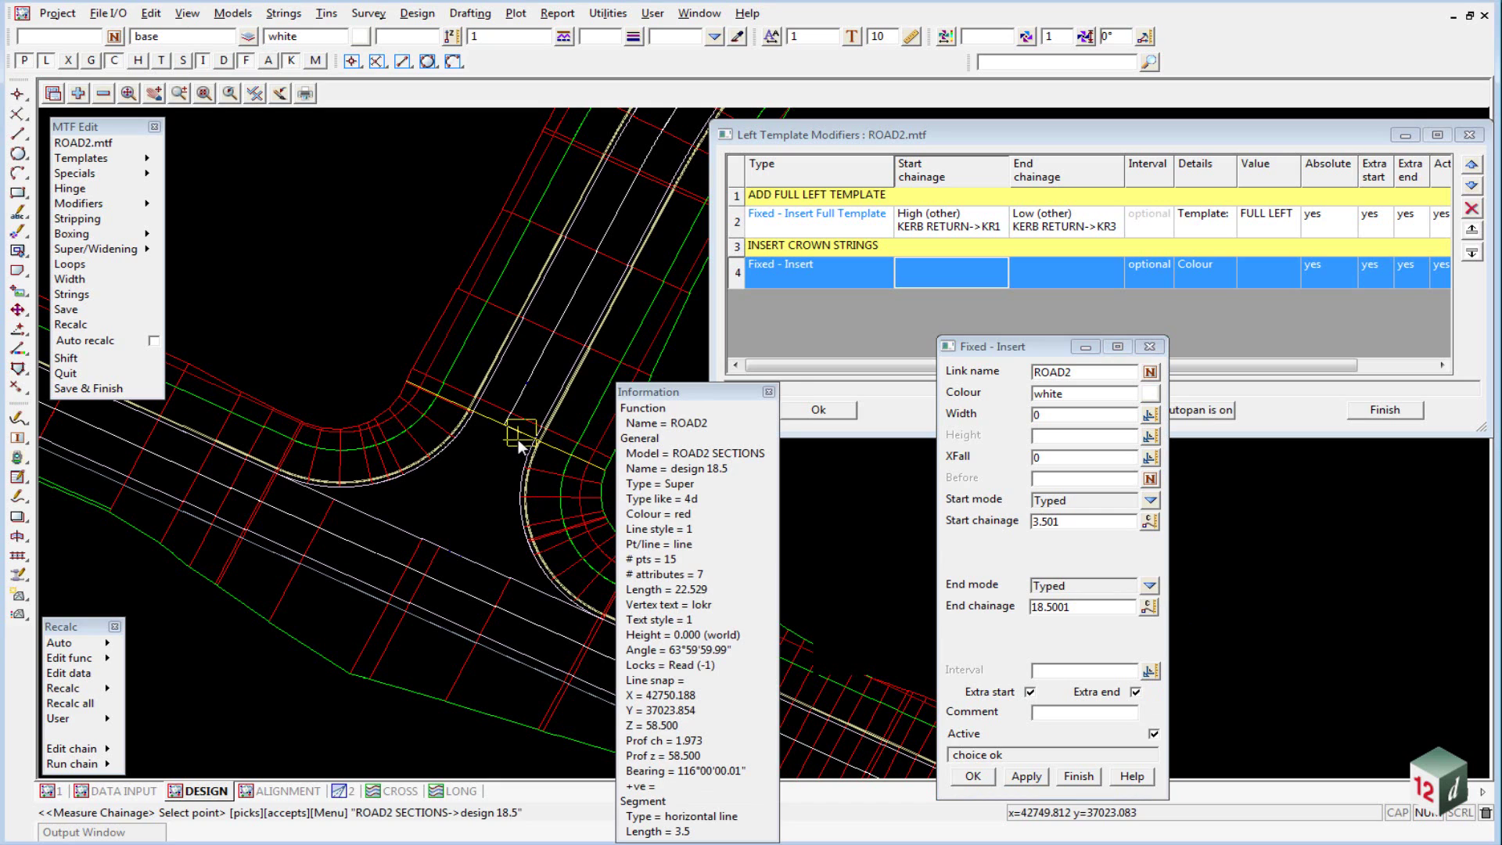
{"action": "middle_click", "coordinate": [520, 446]}
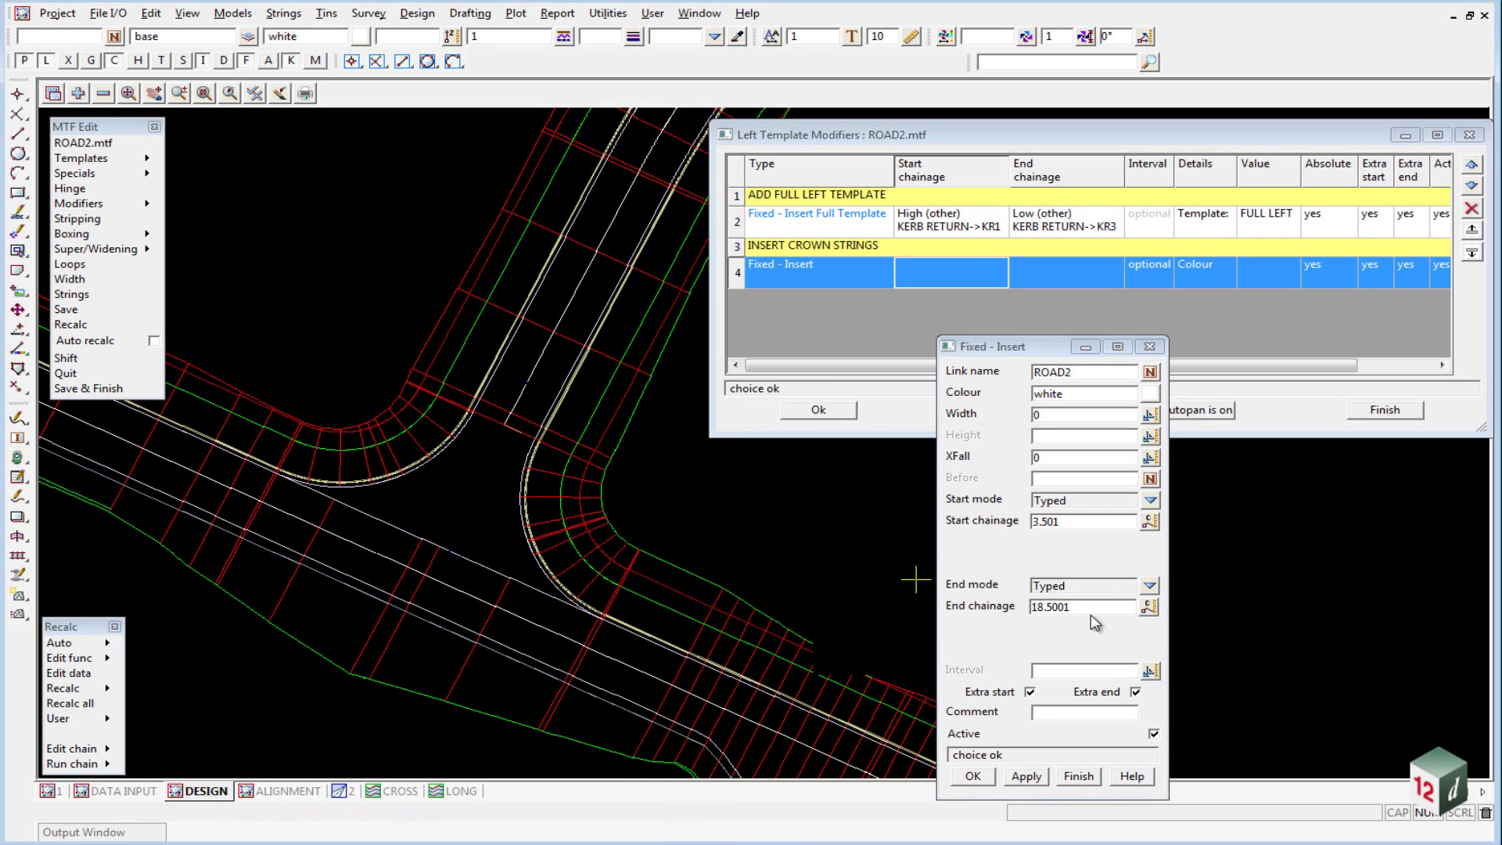
{"action": "left_click", "coordinate": [1081, 608]}
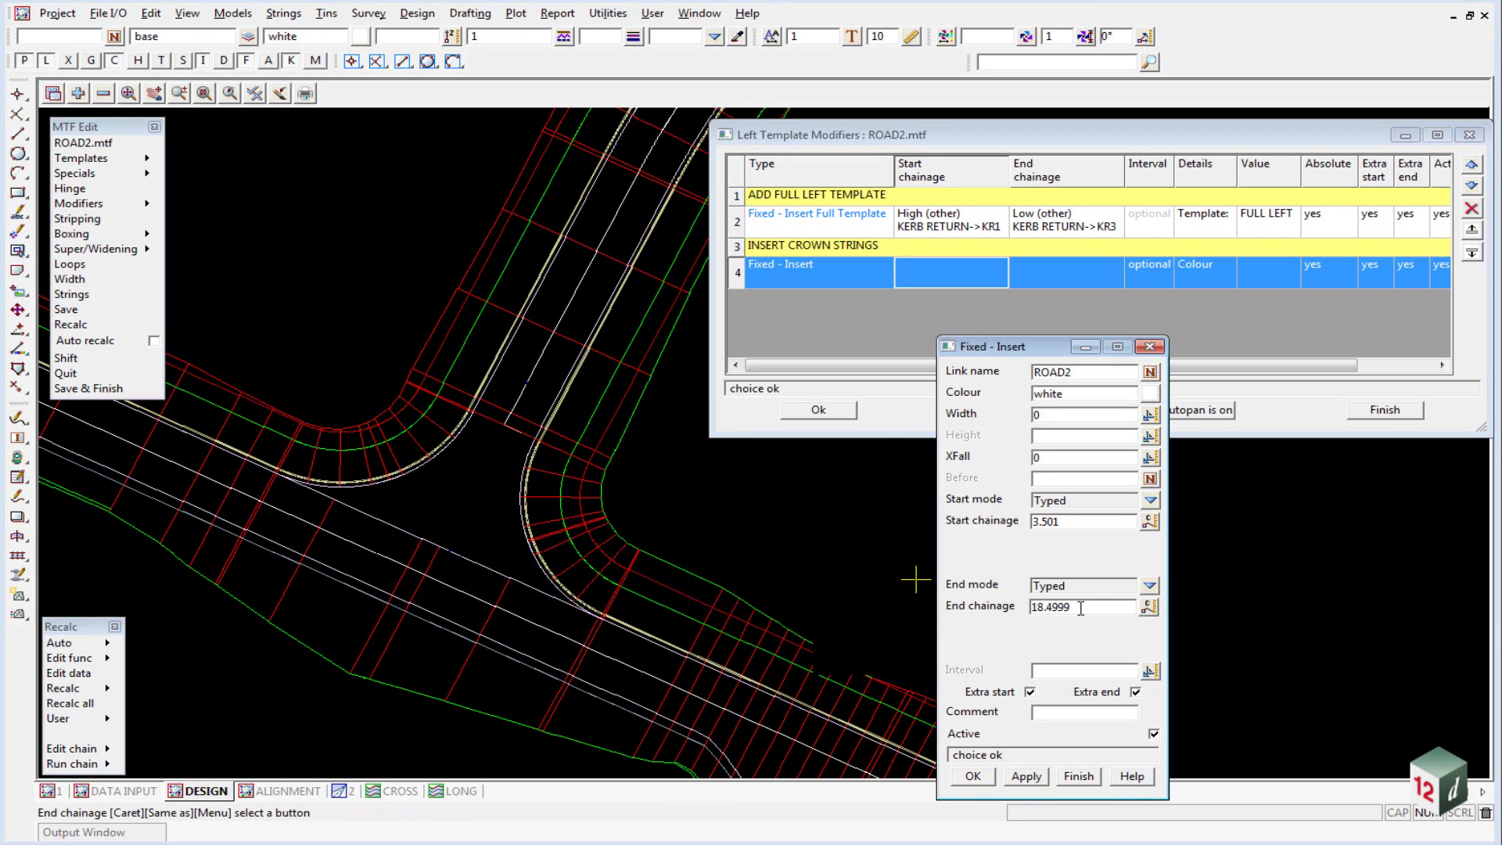
{"action": "left_click", "coordinate": [1091, 671]}
Set interval 1, confirm the insert, apply the left modifiers and recalculate ROAD2.
{"action": "type", "text": "1"}
{"action": "left_click", "coordinate": [974, 778]}
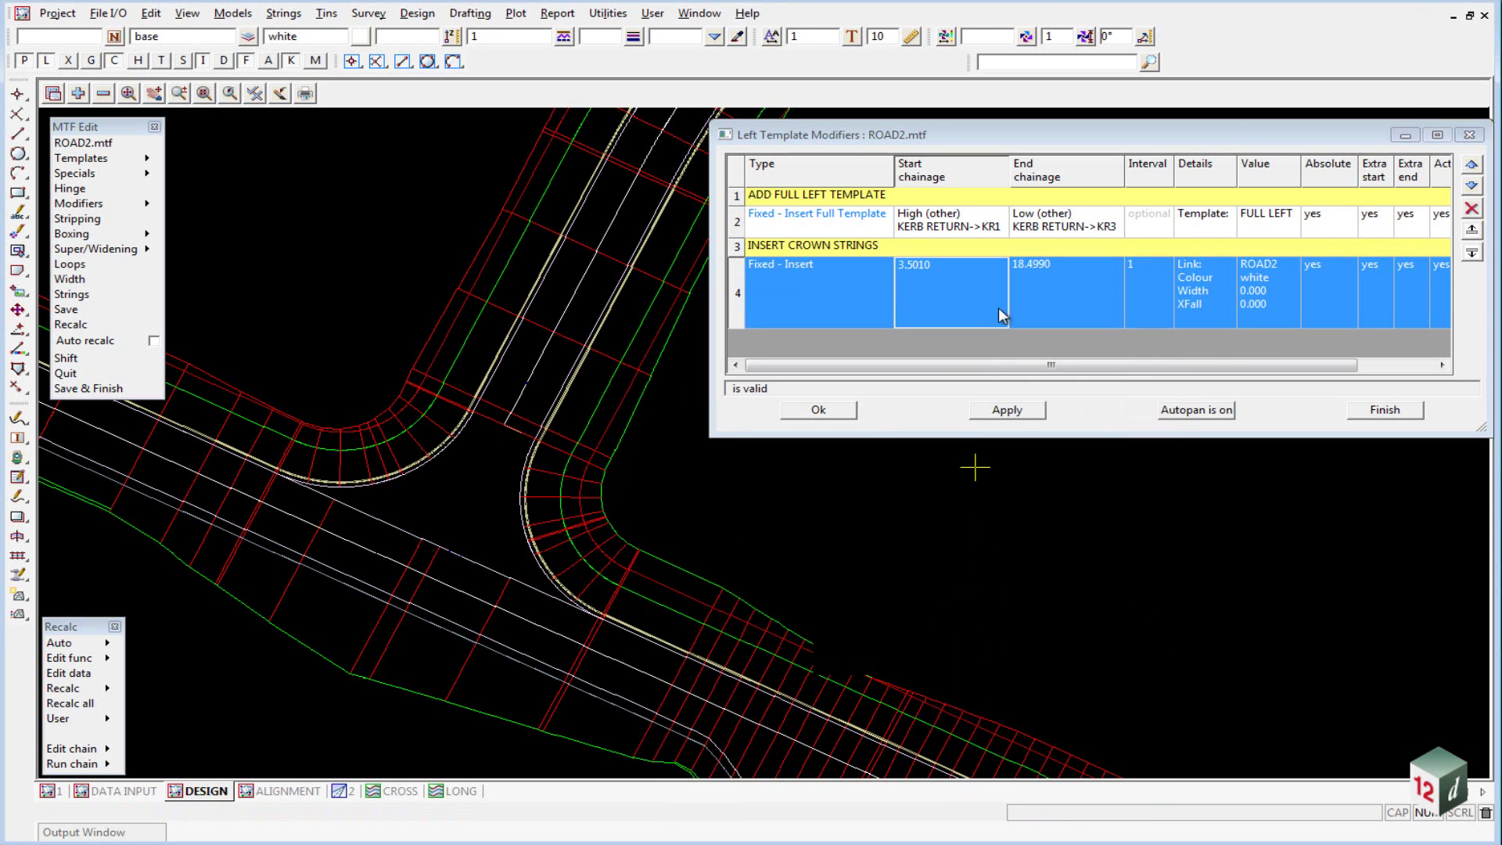
{"action": "left_click", "coordinate": [1006, 411]}
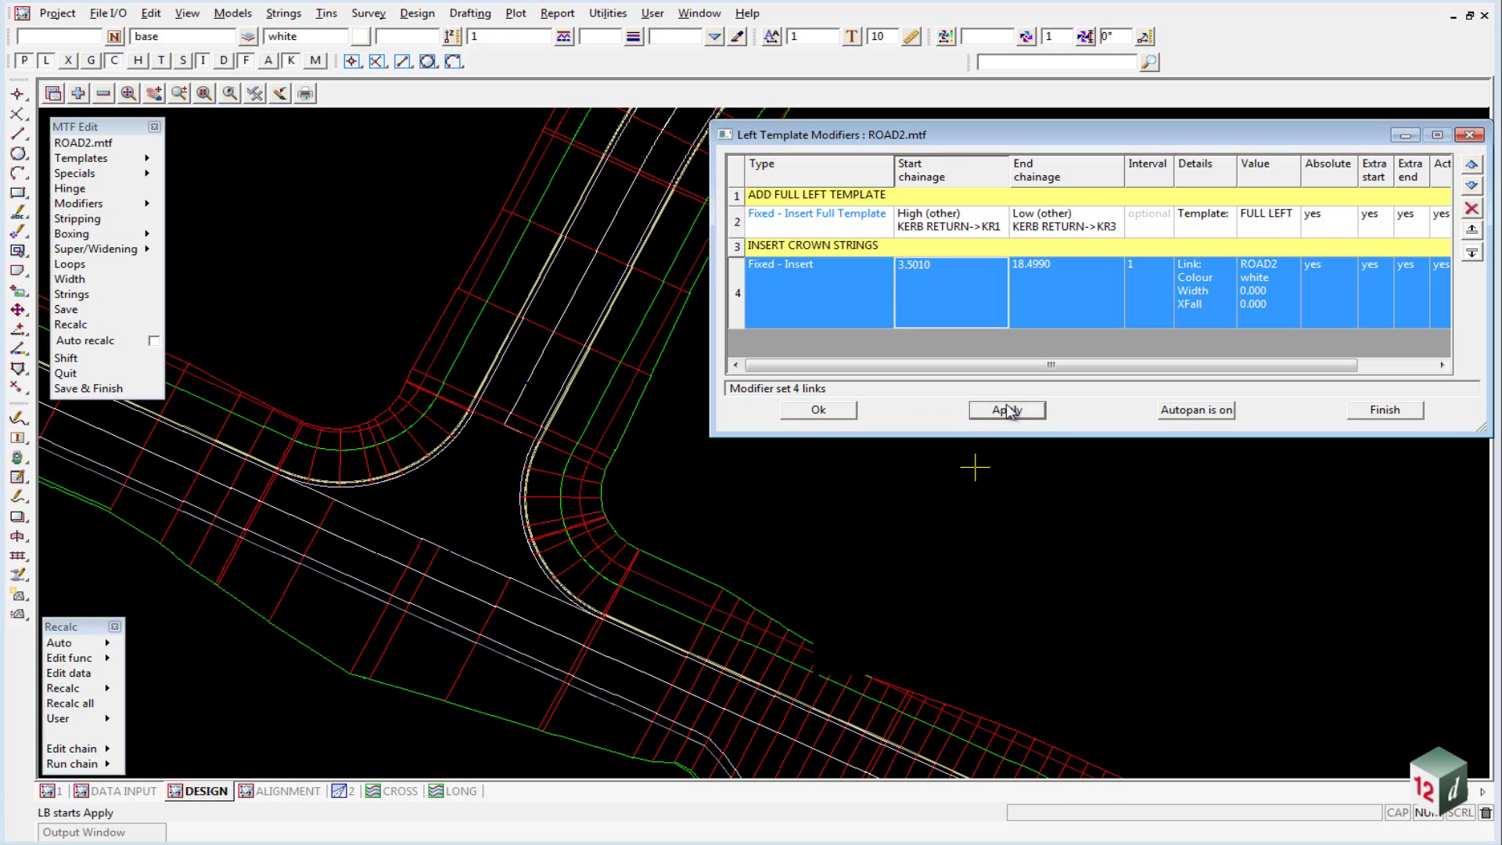
{"action": "left_click", "coordinate": [71, 325]}
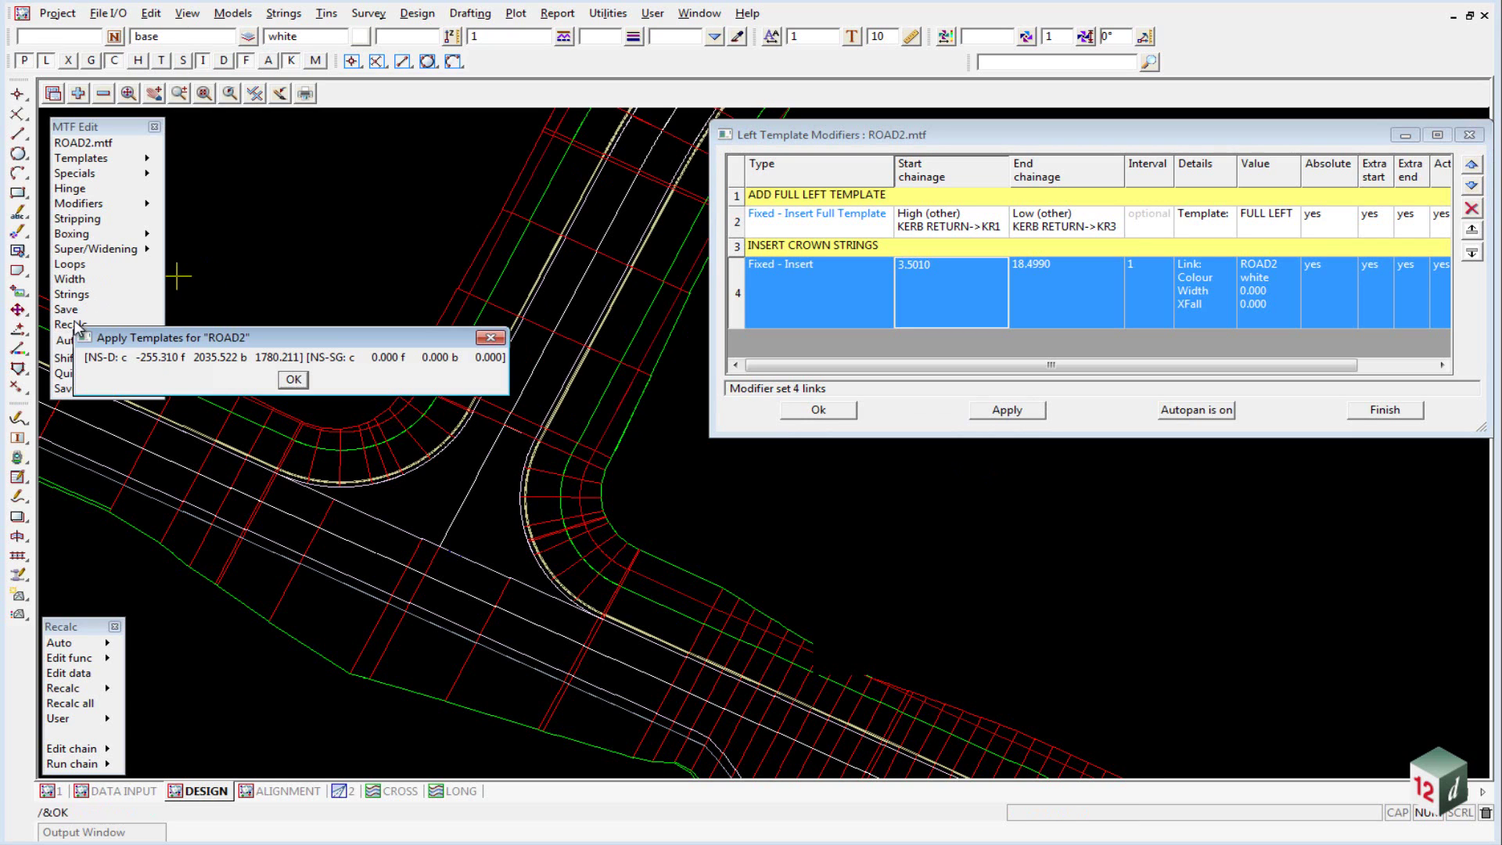
{"action": "left_click", "coordinate": [294, 380]}
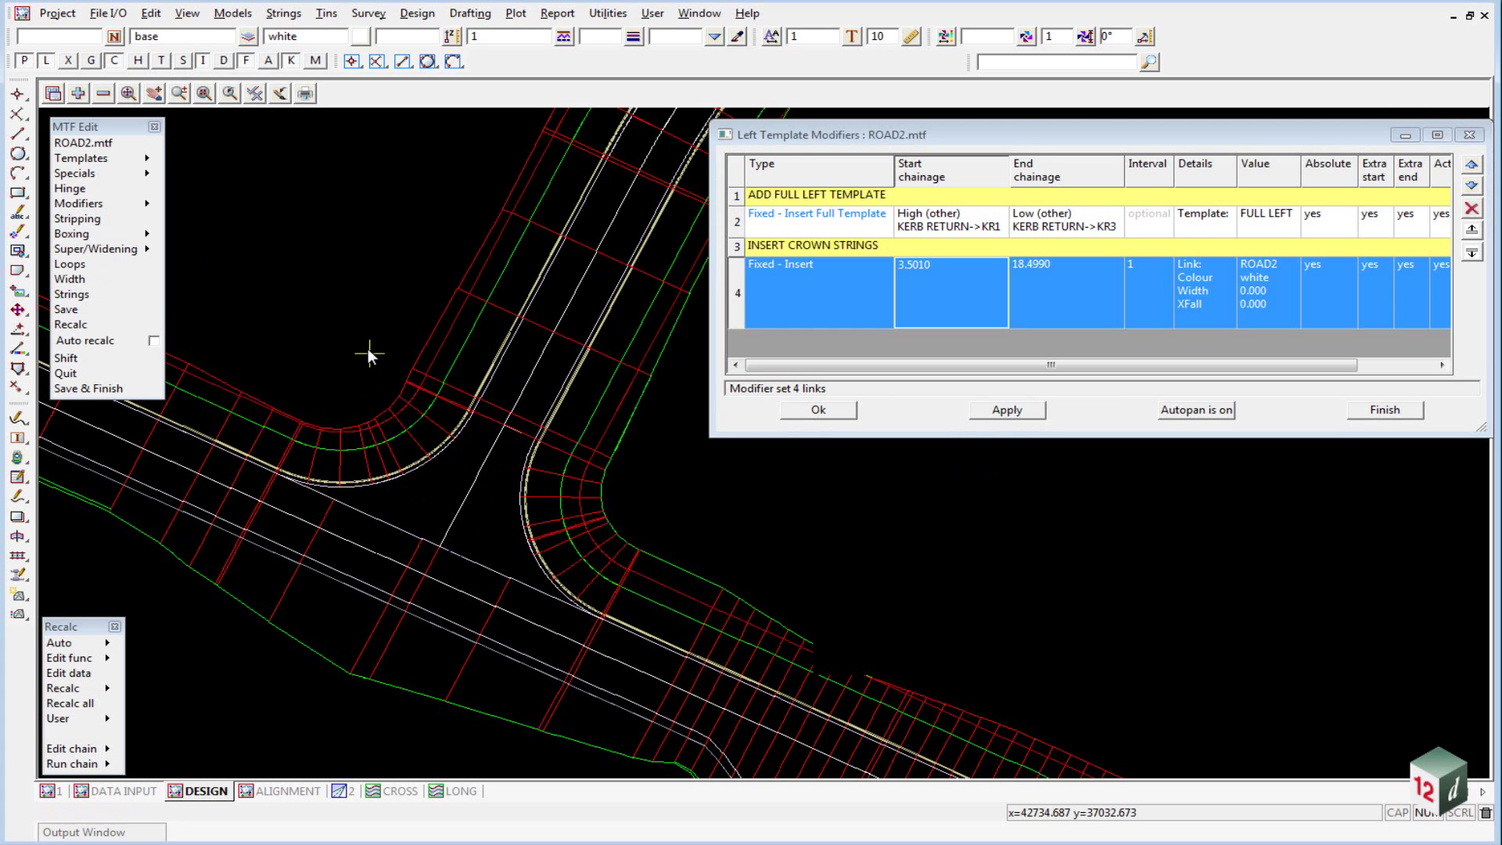
Copy row 4's crown-string Fixed – Insert into a new row 5 and open its settings.
{"action": "scroll", "coordinate": [196, 548], "scroll_direction": "down", "scroll_amount": 5}
{"action": "scroll", "coordinate": [555, 418], "scroll_direction": "up", "scroll_amount": 5}
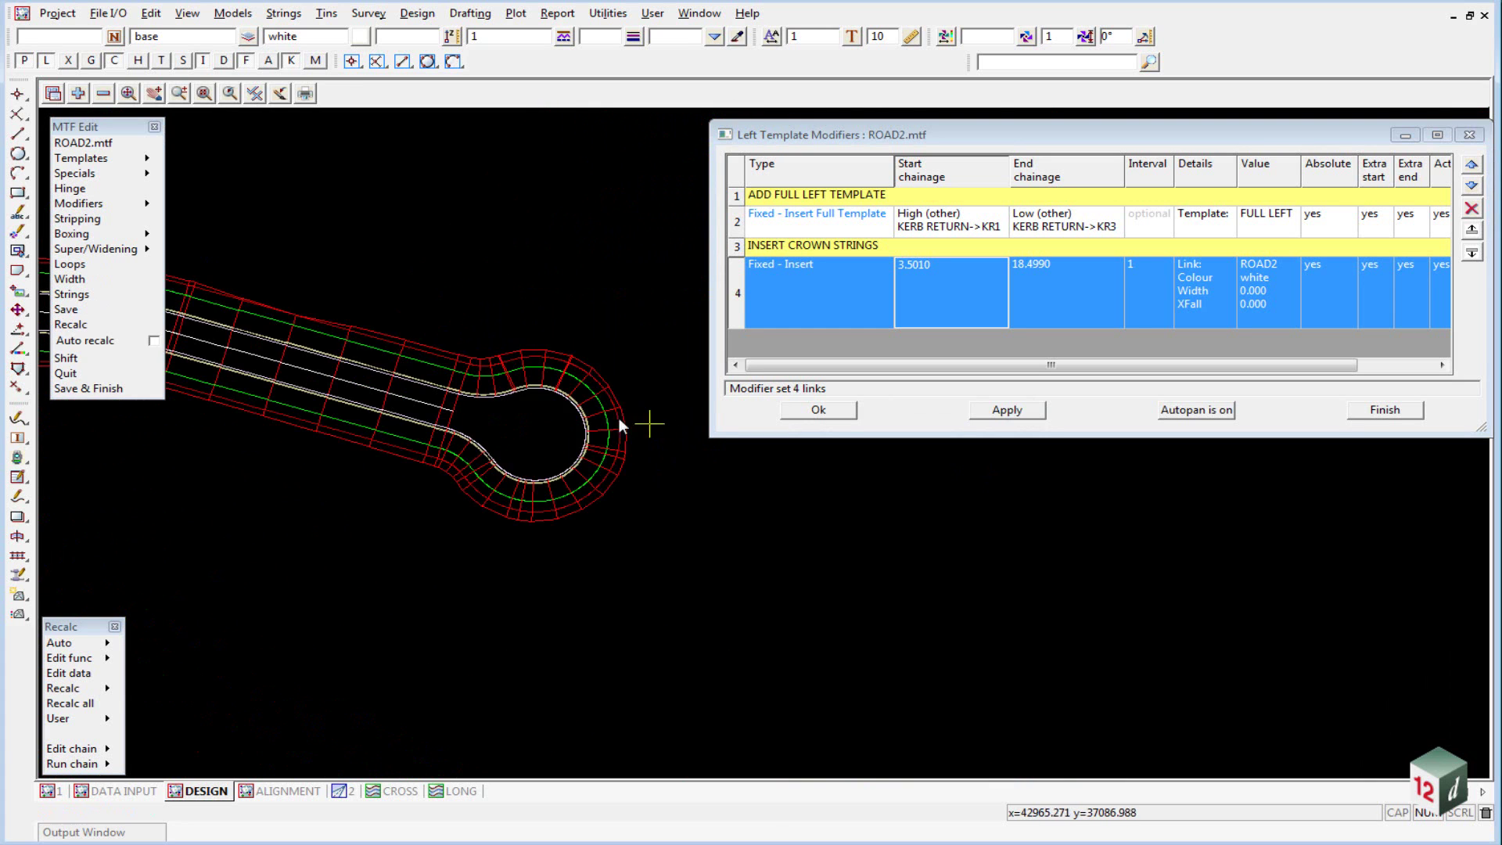
{"action": "scroll", "coordinate": [480, 430], "scroll_direction": "down", "scroll_amount": 1}
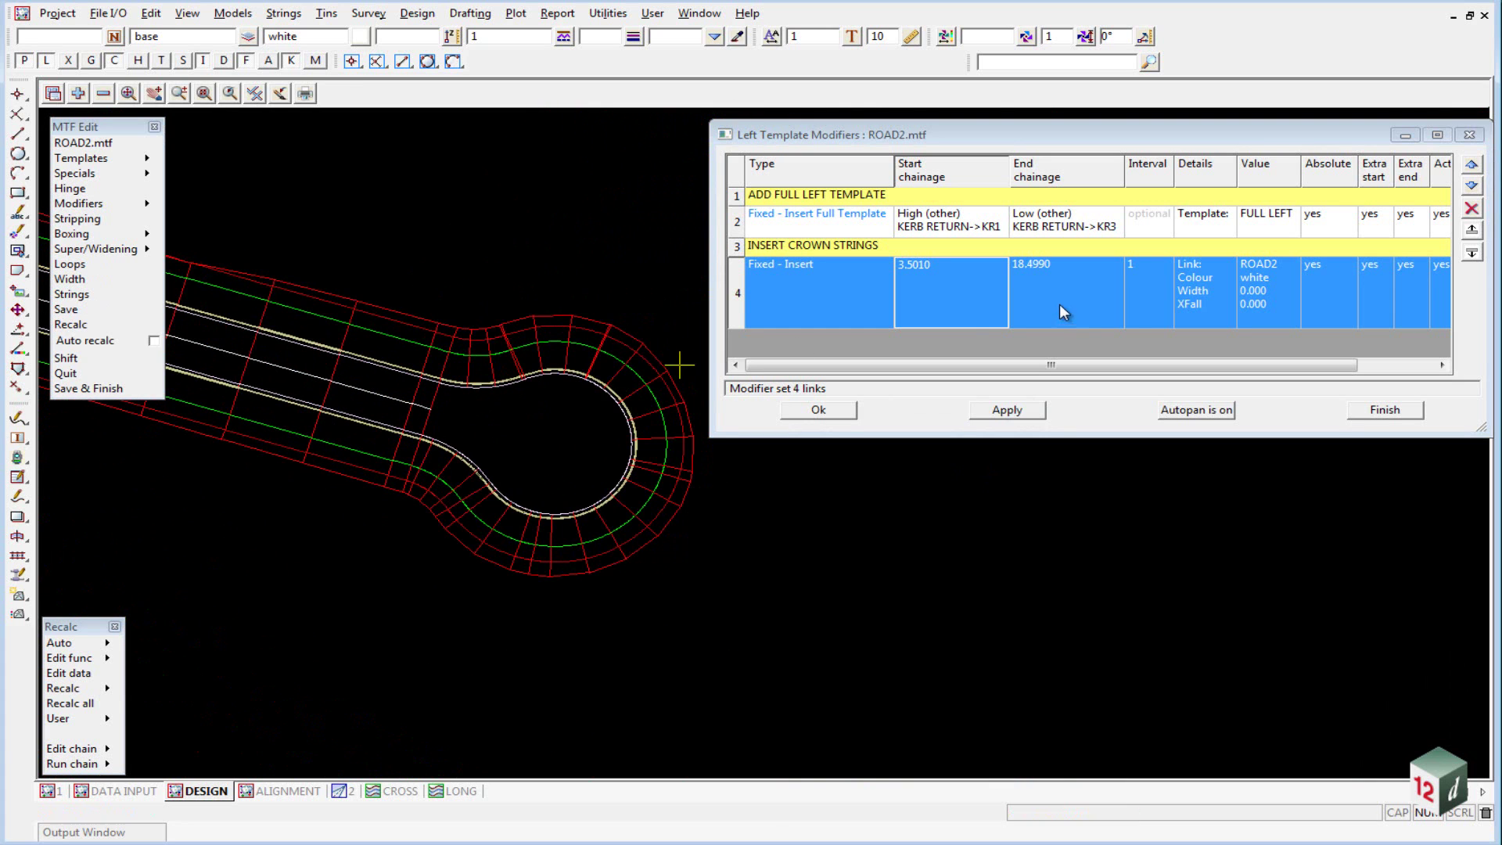
{"action": "right_click", "coordinate": [735, 294]}
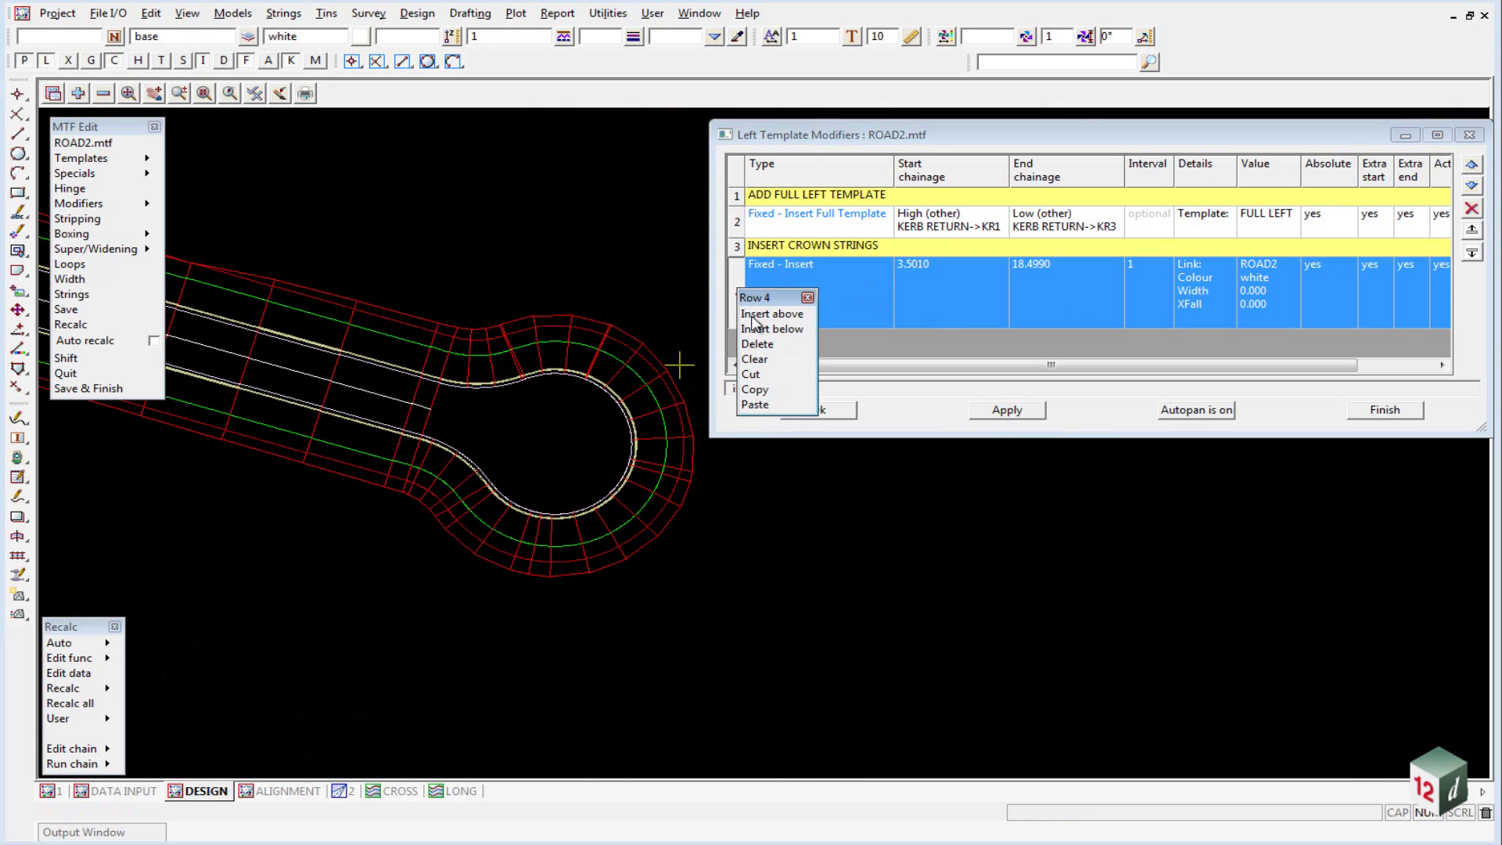
{"action": "left_click", "coordinate": [755, 389]}
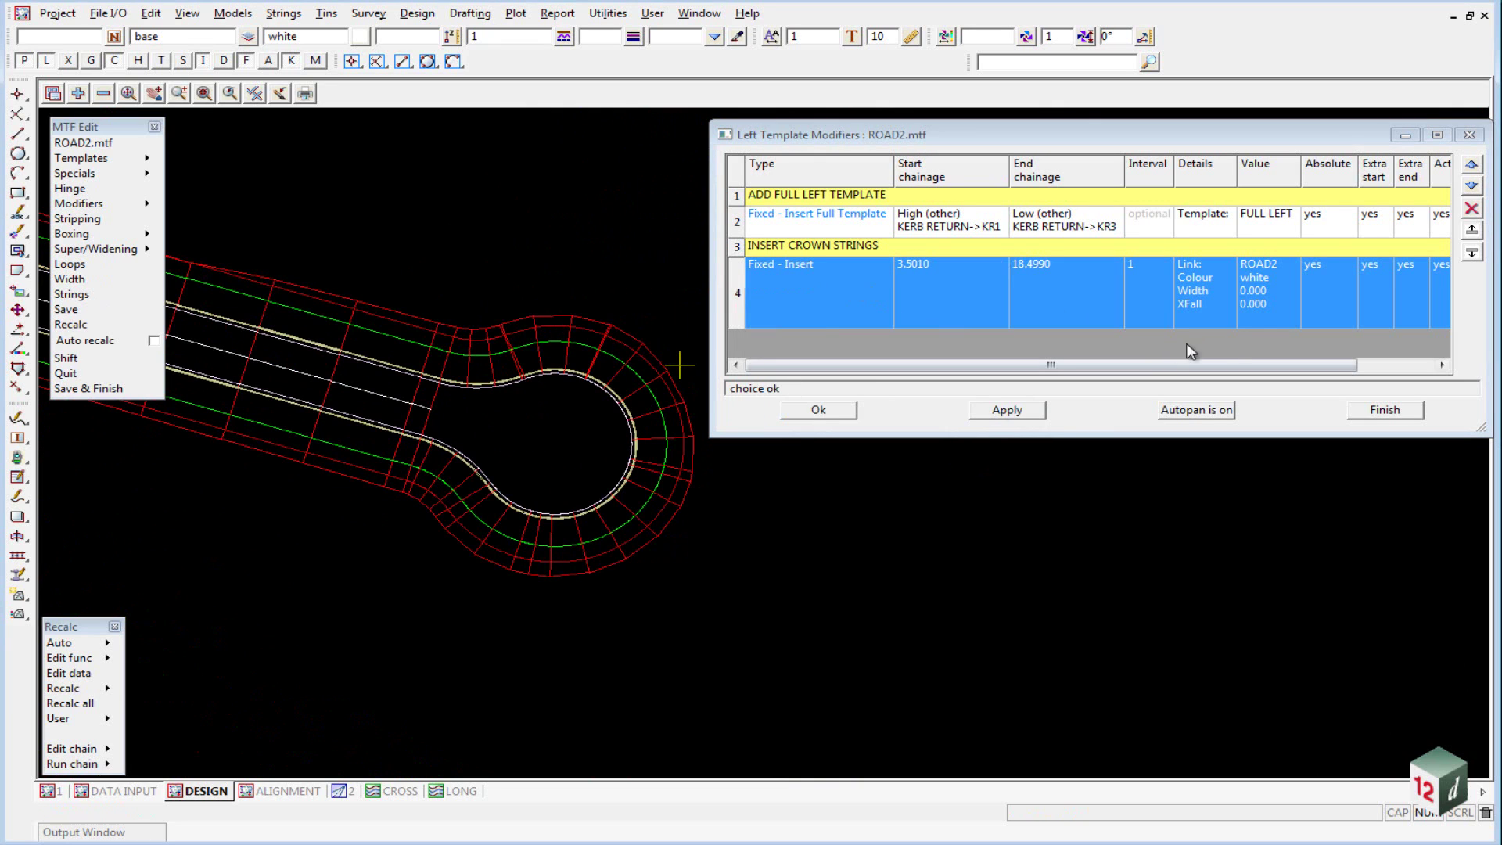
{"action": "left_click", "coordinate": [1471, 256]}
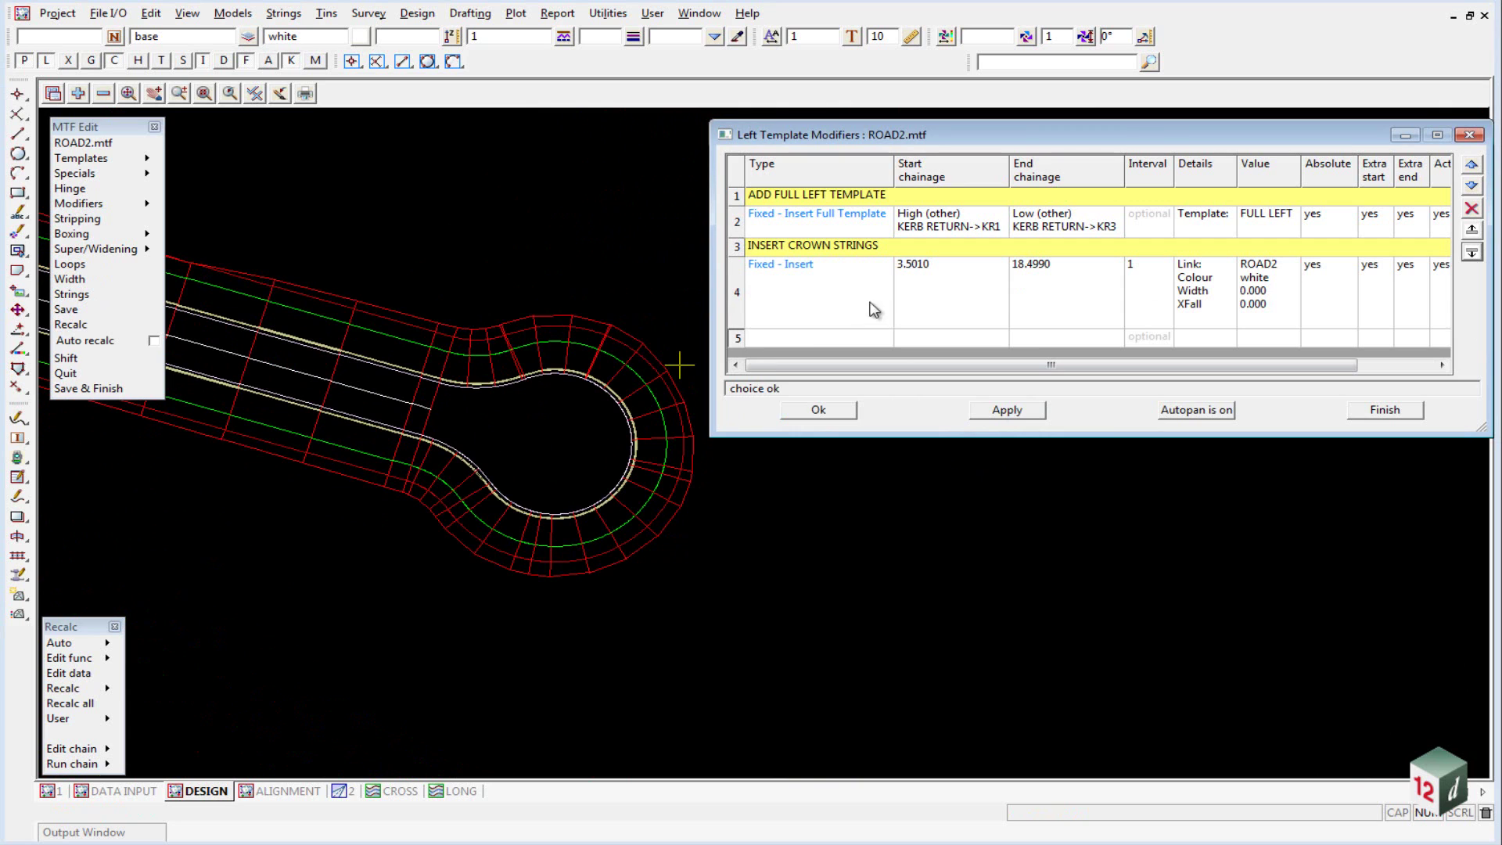
{"action": "left_click", "coordinate": [739, 337]}
{"action": "right_click", "coordinate": [737, 336]}
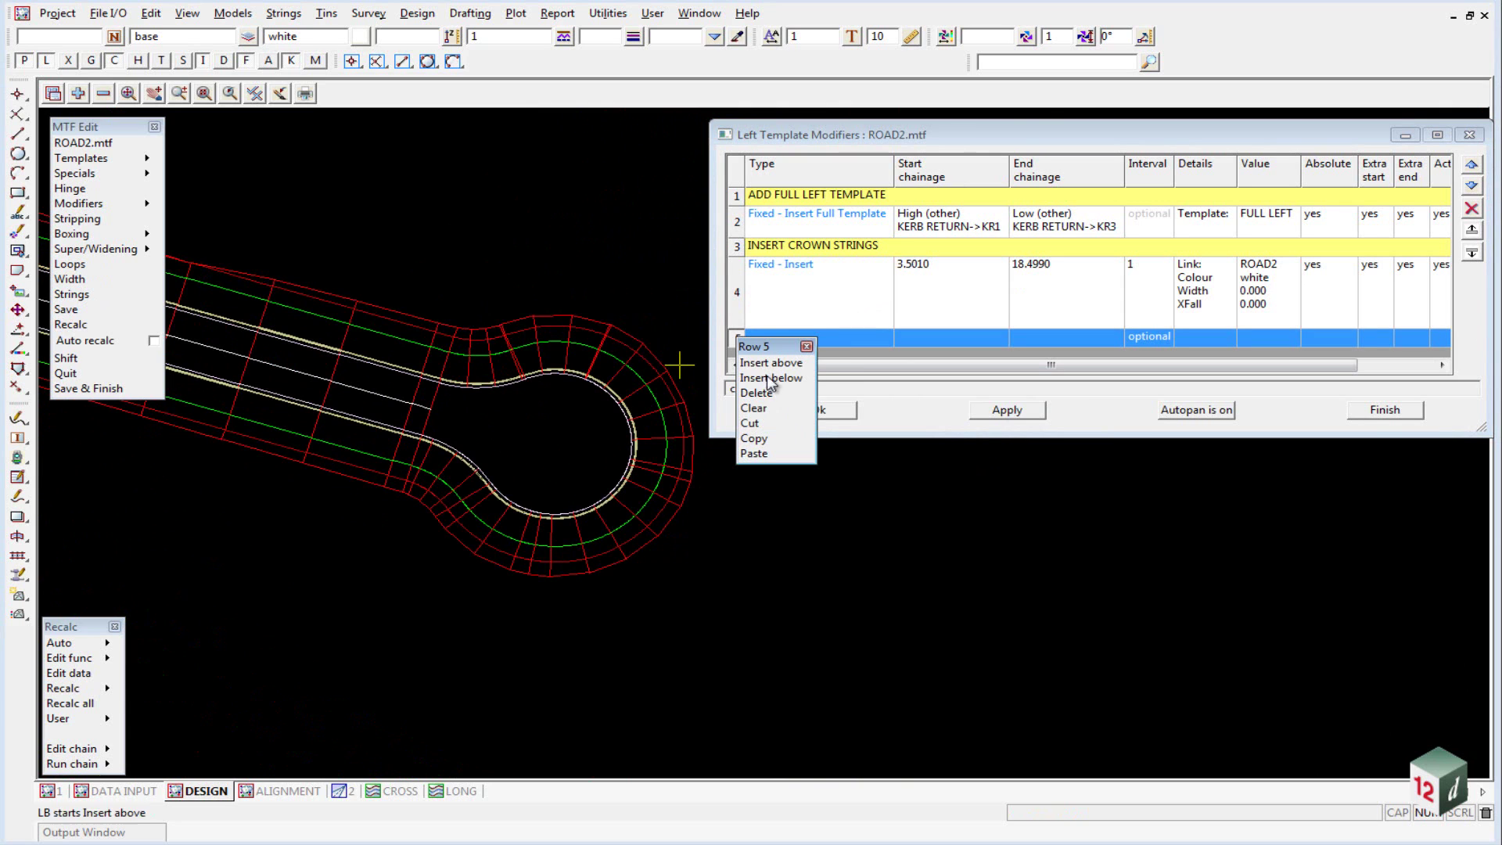
{"action": "left_click", "coordinate": [757, 453]}
{"action": "double_click", "coordinate": [806, 338]}
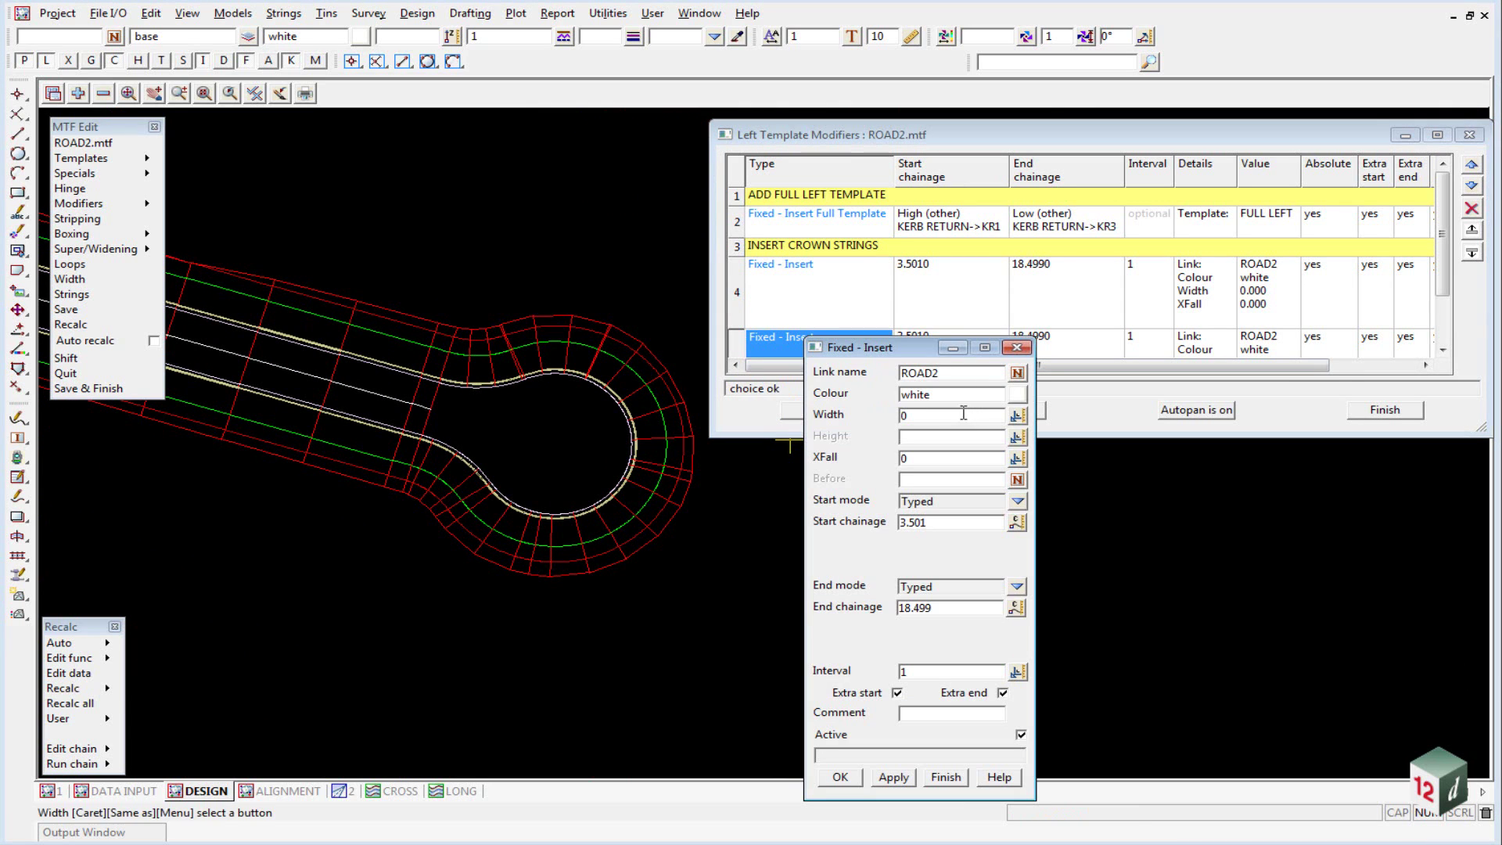
Set row 5's insert to run from chainage 242.267 to 257.5555 at the cul-de-sac head.
{"action": "left_click", "coordinate": [1016, 521]}
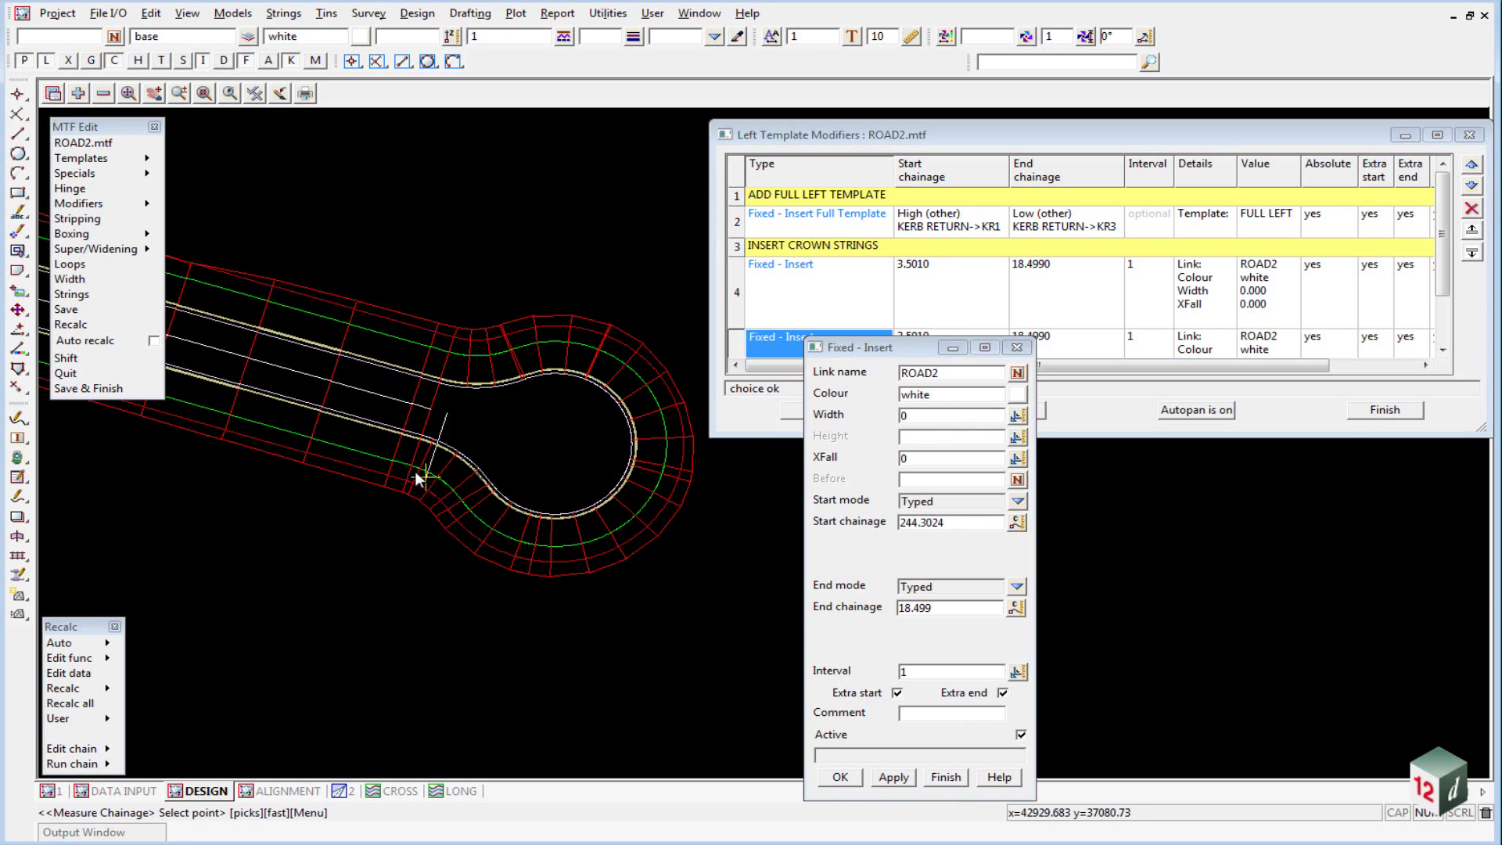
{"action": "left_click", "coordinate": [443, 395]}
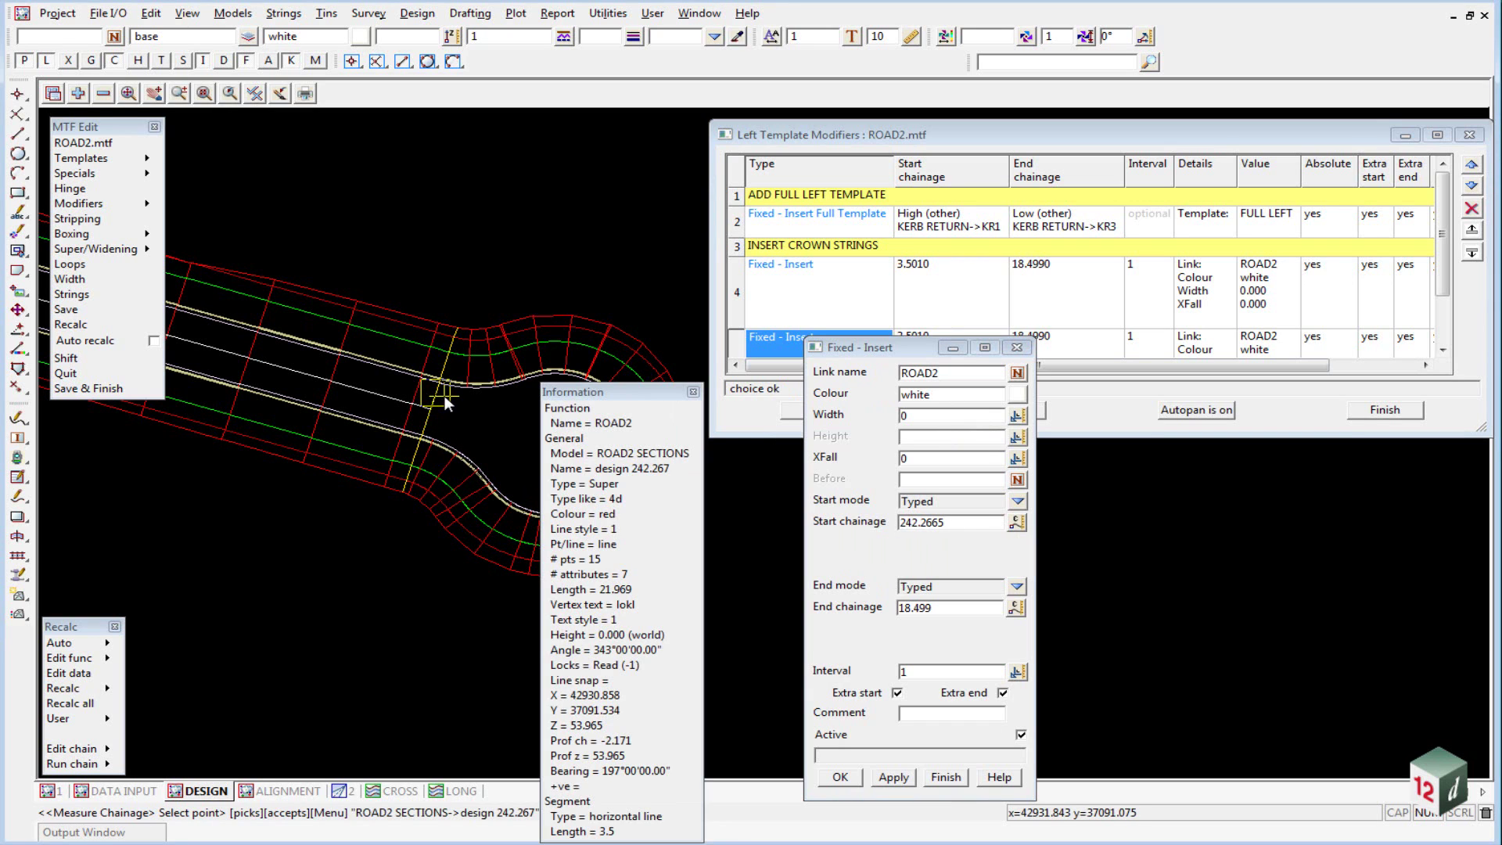
{"action": "middle_click", "coordinate": [444, 396]}
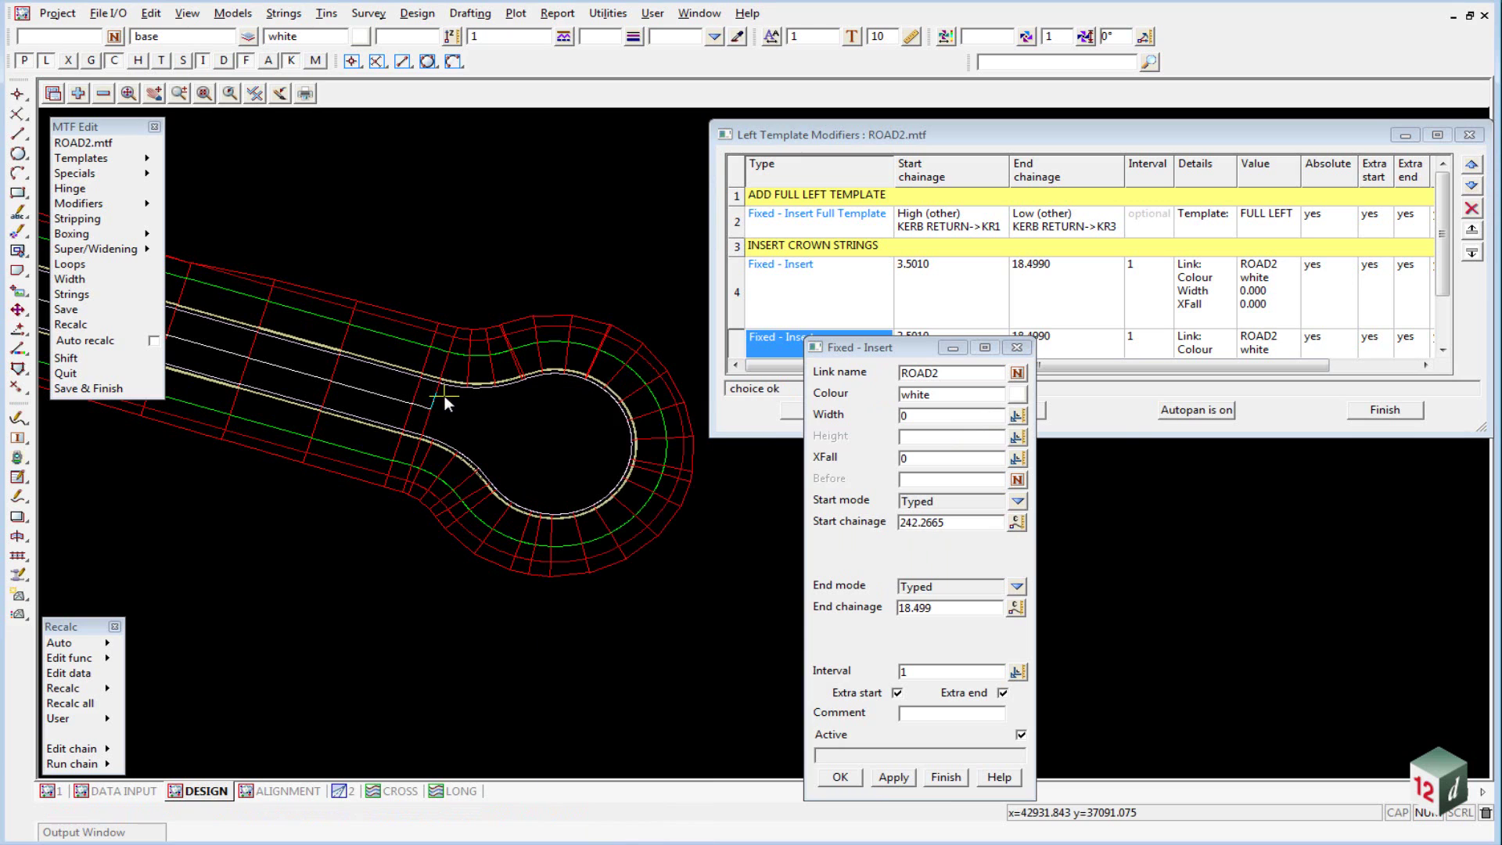
{"action": "left_click", "coordinate": [960, 523]}
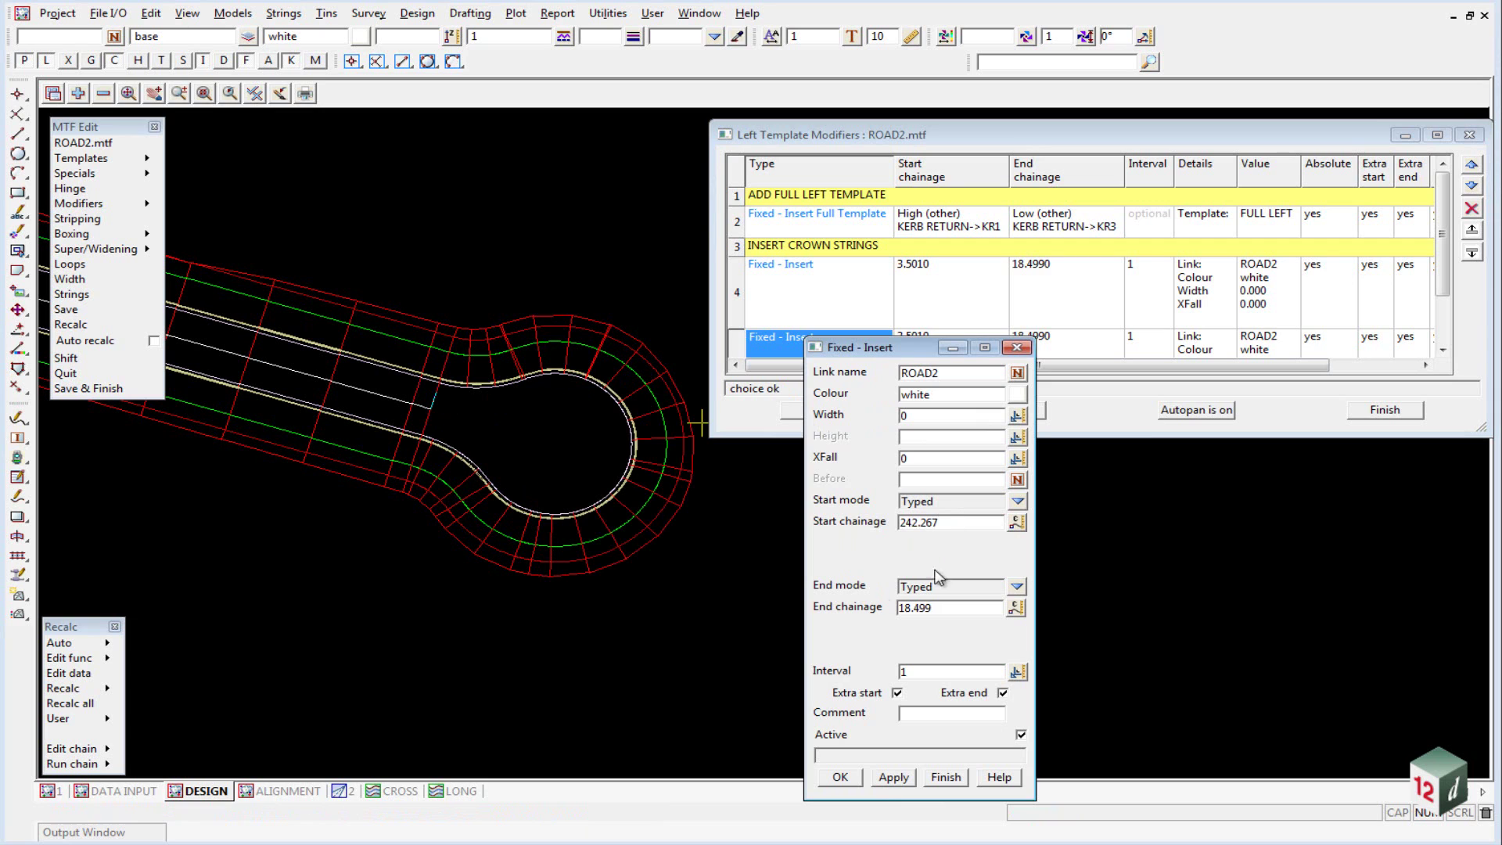
{"action": "left_click", "coordinate": [550, 529]}
{"action": "right_click", "coordinate": [588, 453]}
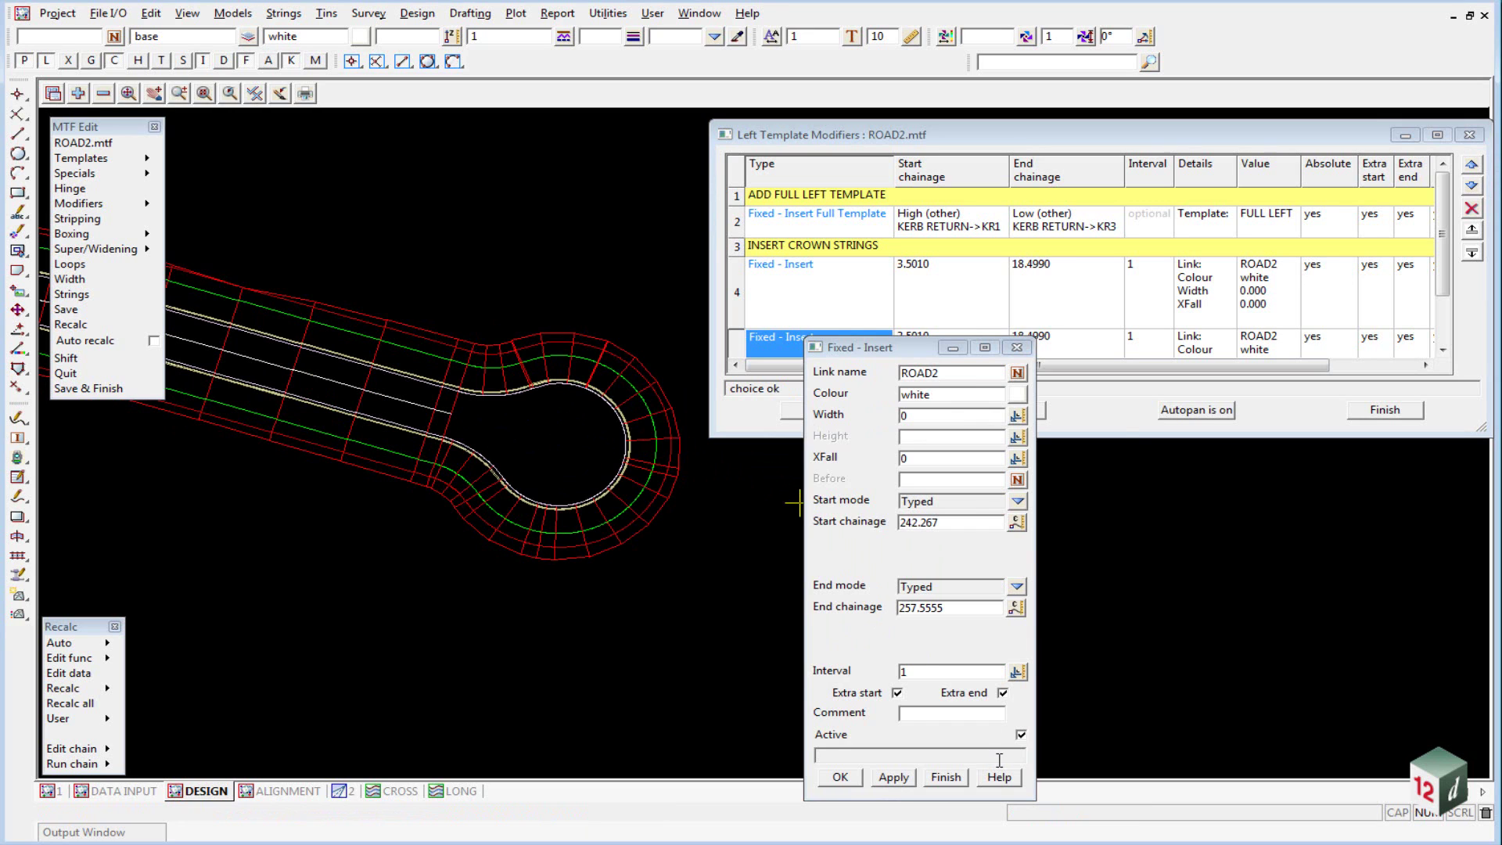
{"action": "left_click", "coordinate": [853, 788]}
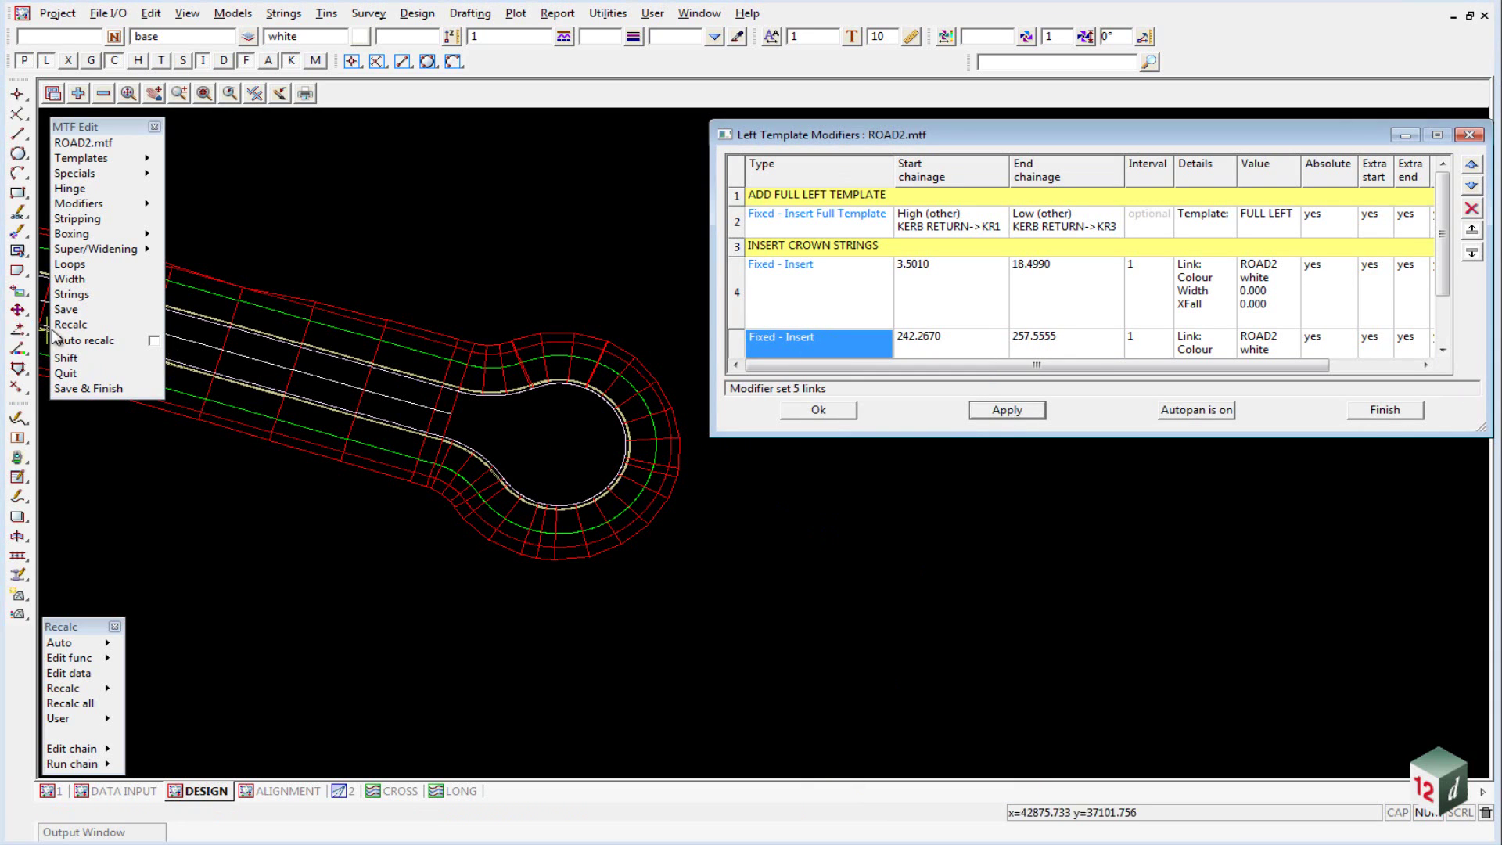
Recalculate ROAD2, close the modifiers table keeping changes, and Save & Finish.
{"action": "left_click", "coordinate": [69, 324]}
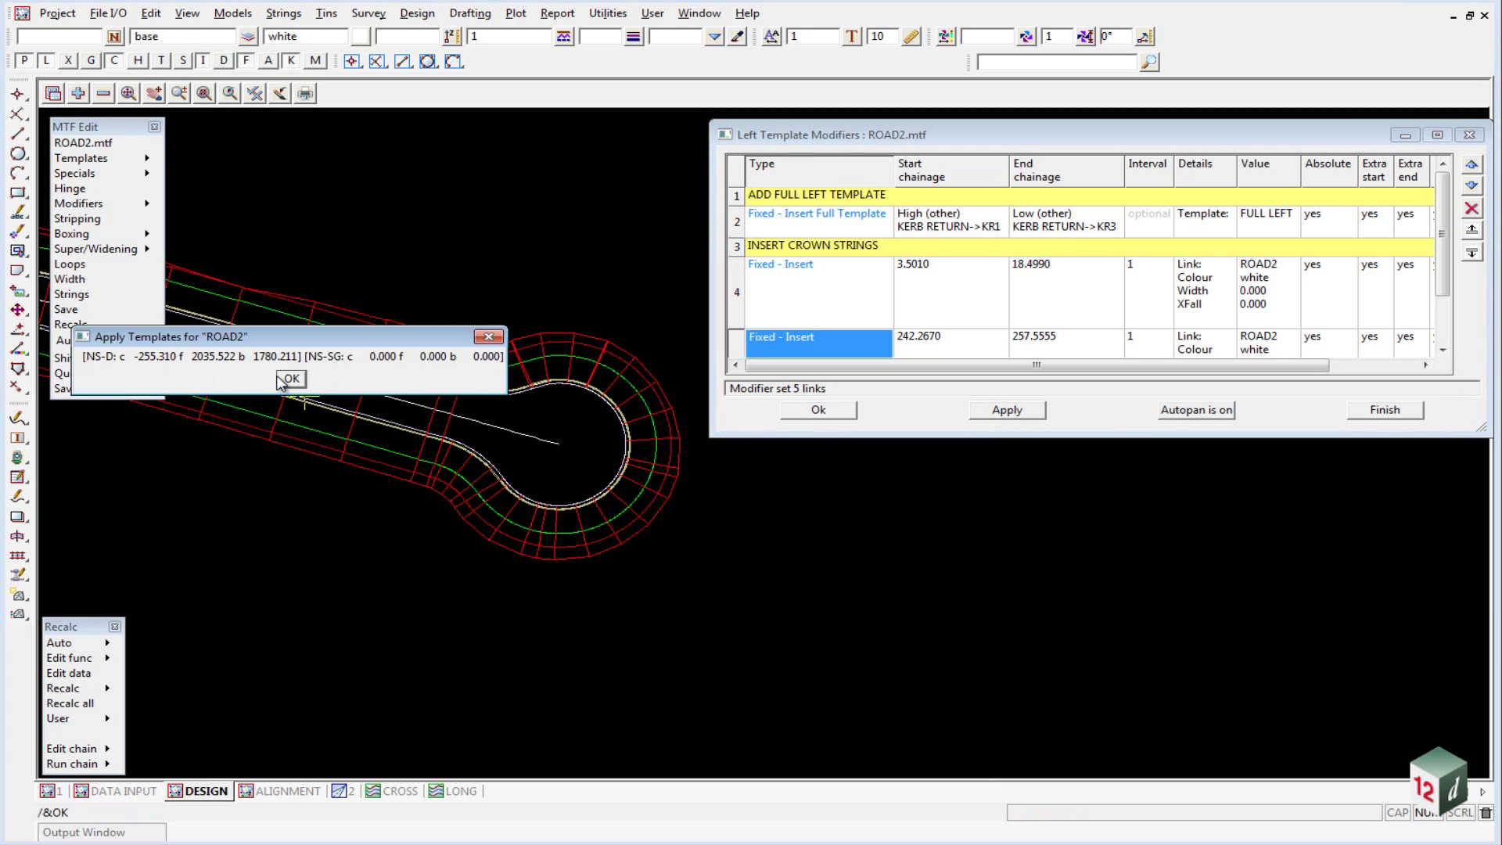
{"action": "left_click", "coordinate": [288, 379]}
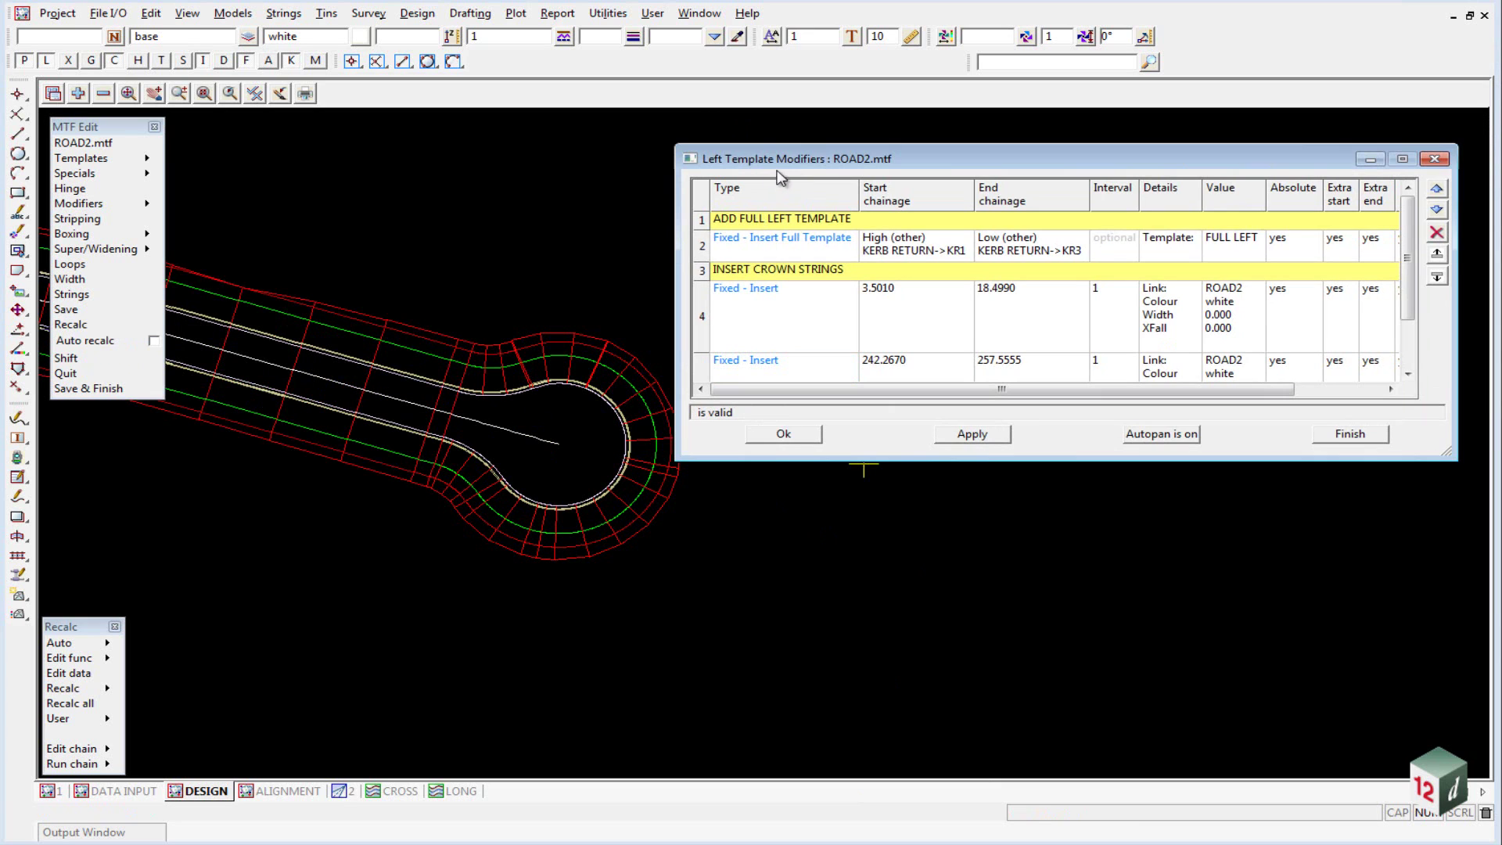
{"action": "left_click", "coordinate": [784, 434]}
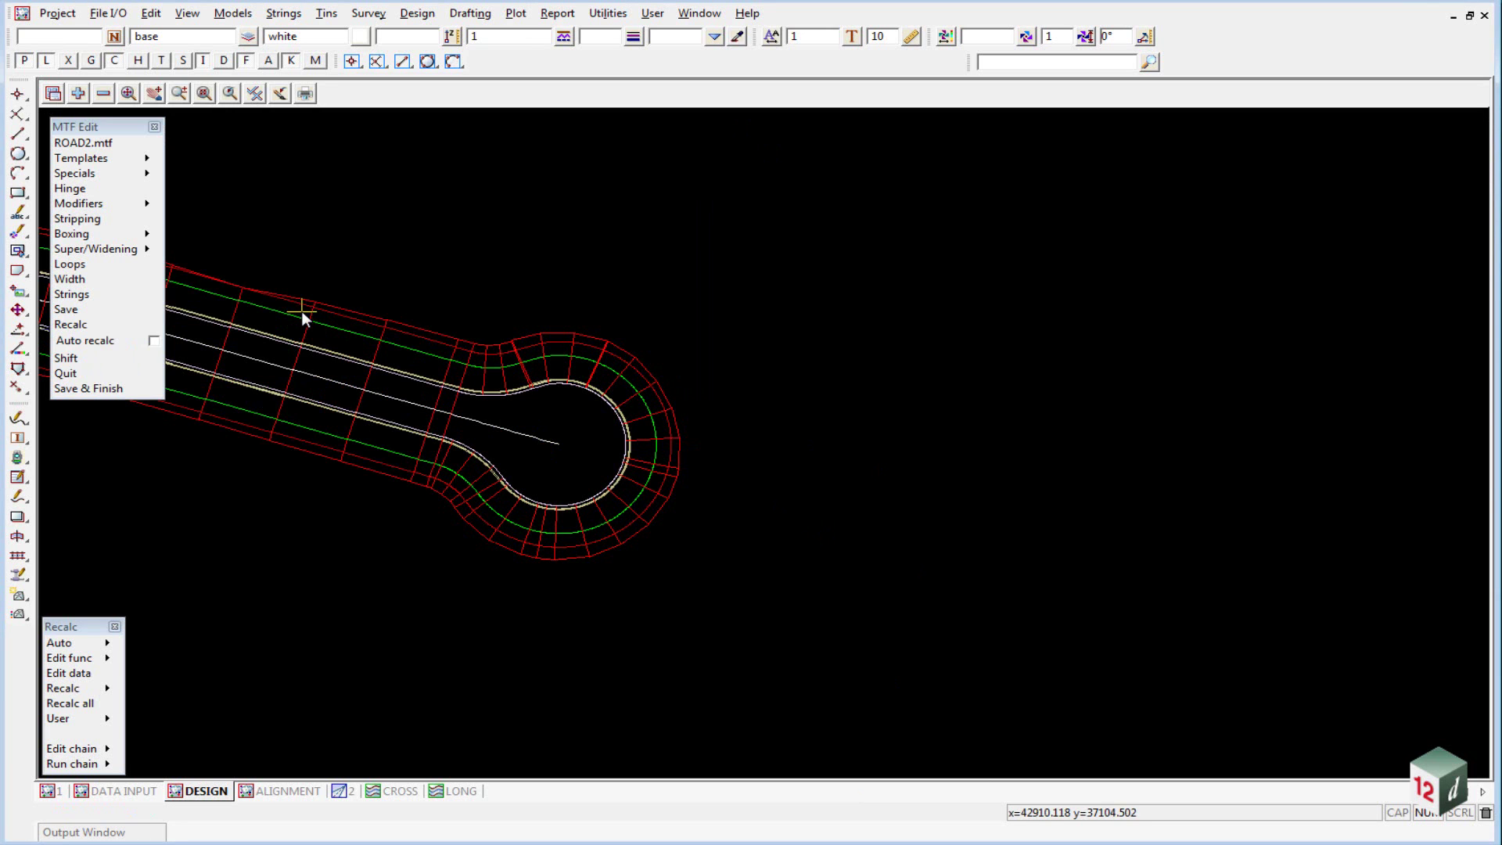
{"action": "left_click", "coordinate": [76, 388]}
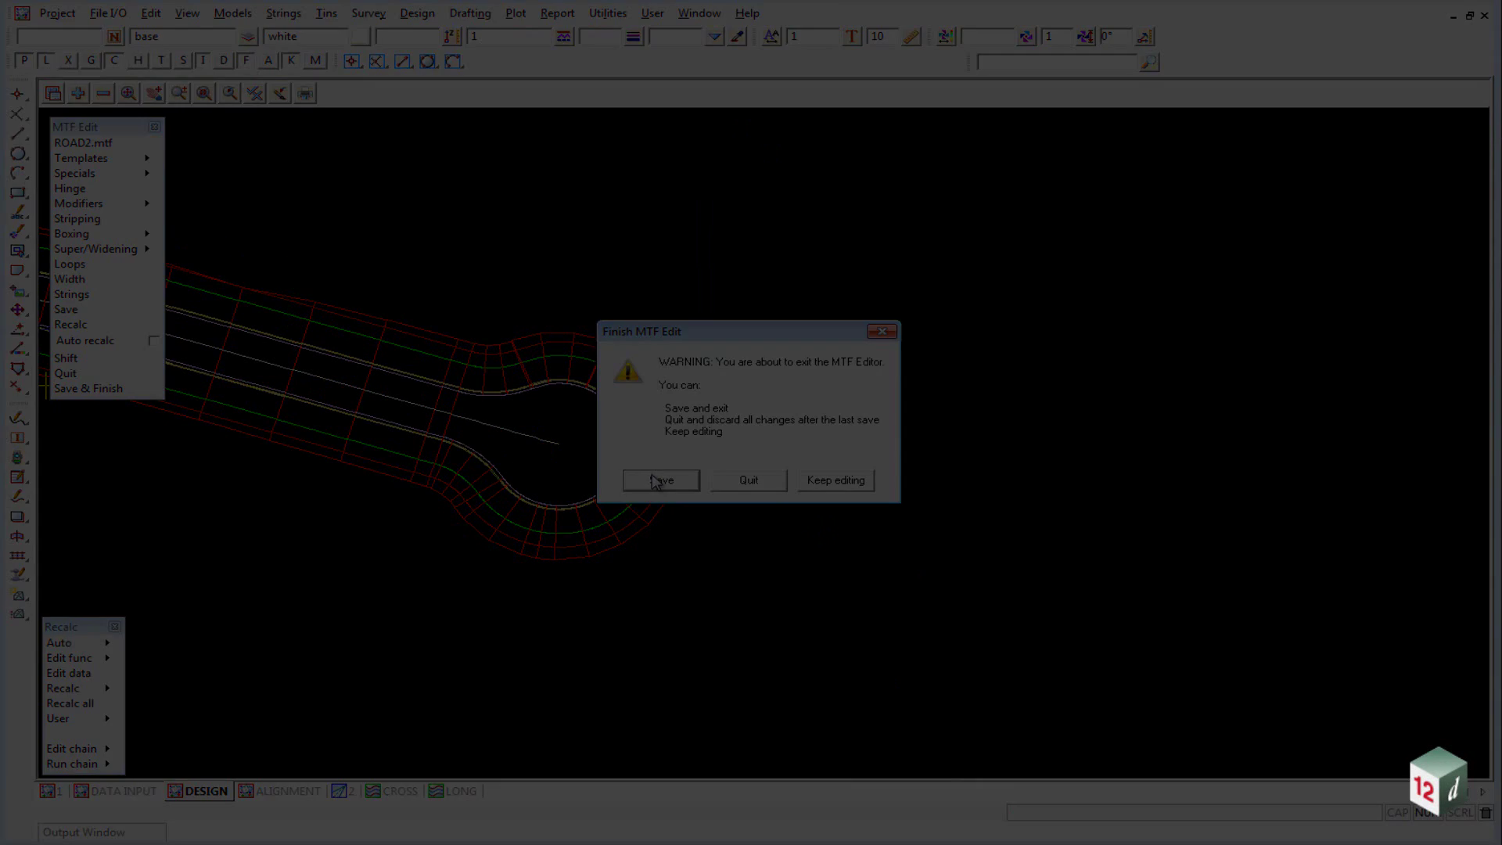